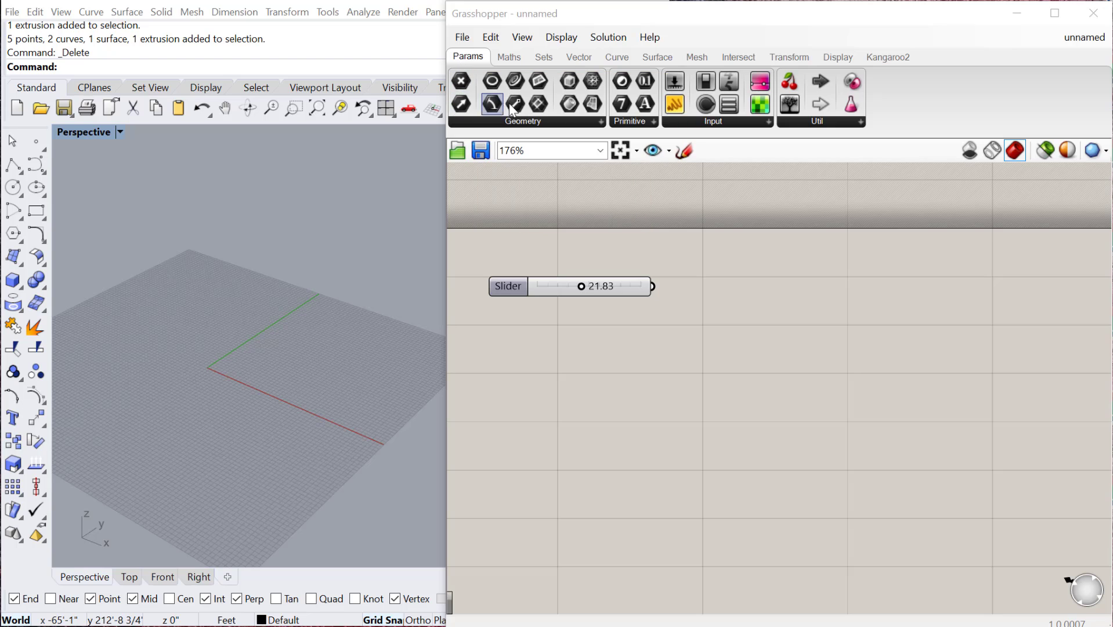
Open the Params tab's Input dropdown to show all input components
left_click(683, 121)
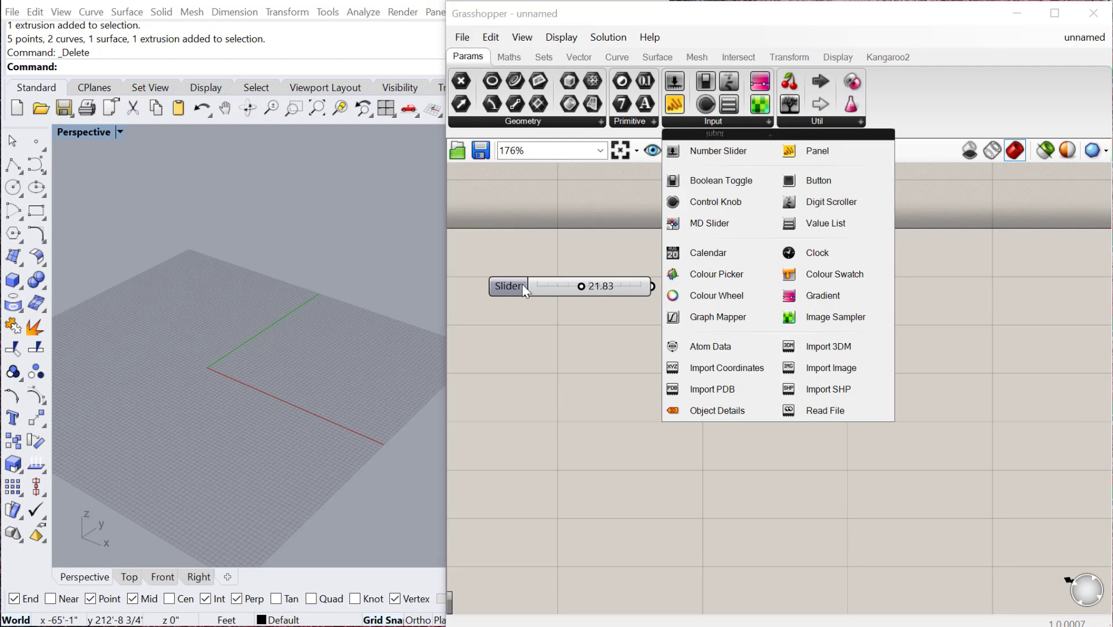
Add a second number slider reading 0.250 (0–1 range) below the 21.83 slider
left_click(699, 150)
left_click(602, 344)
left_click_drag(555, 351, 511, 334)
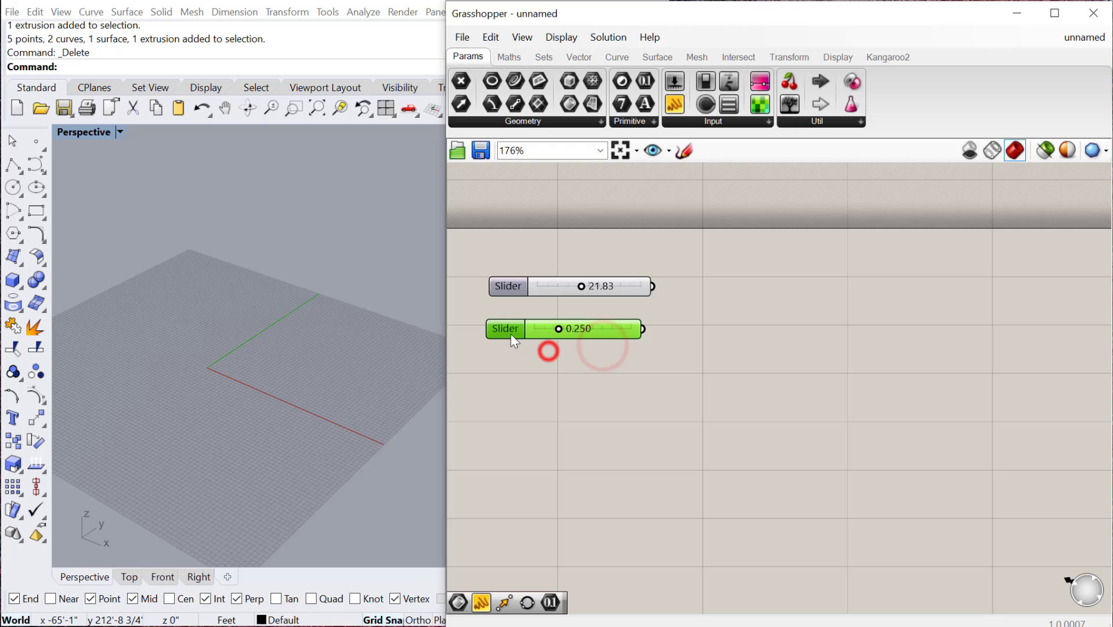
double_click(505, 326)
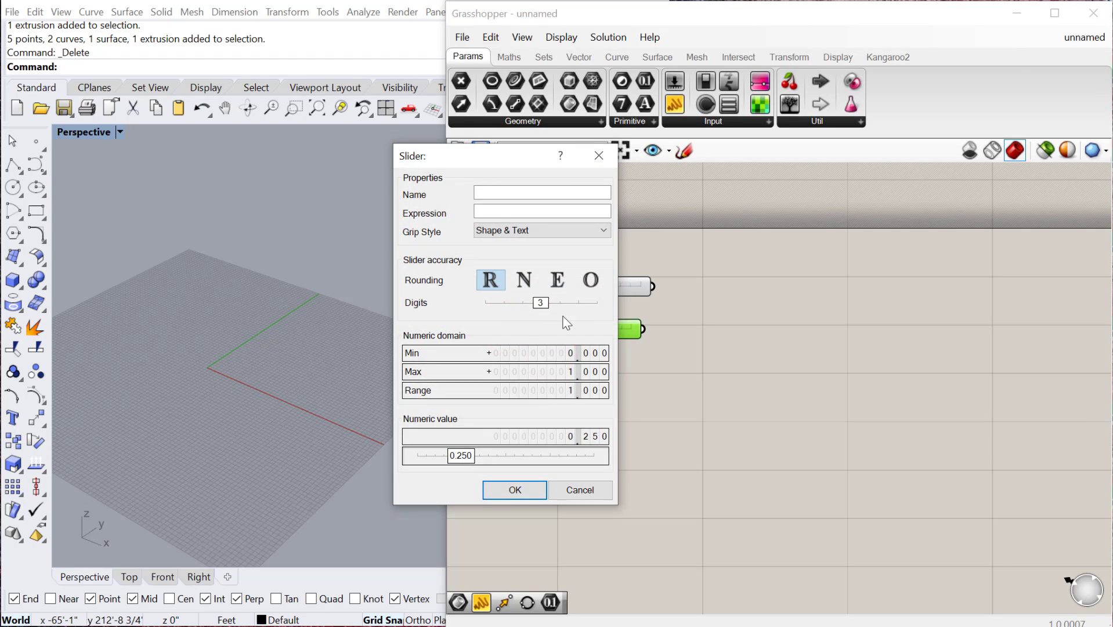
left_click(585, 491)
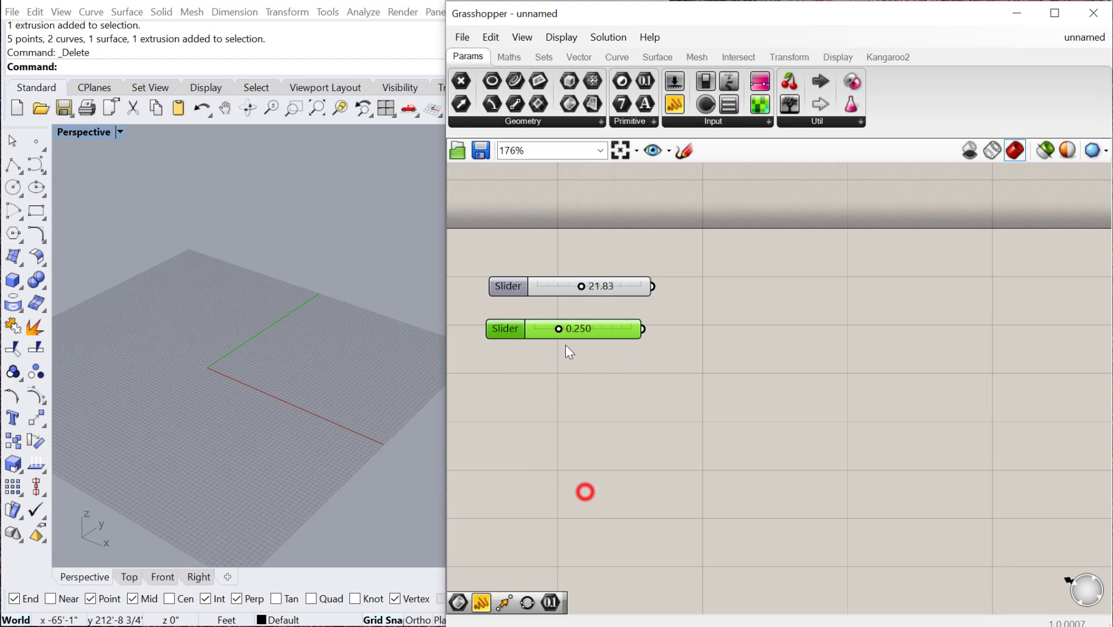
left_click(505, 329)
left_click_drag(512, 328, 515, 328)
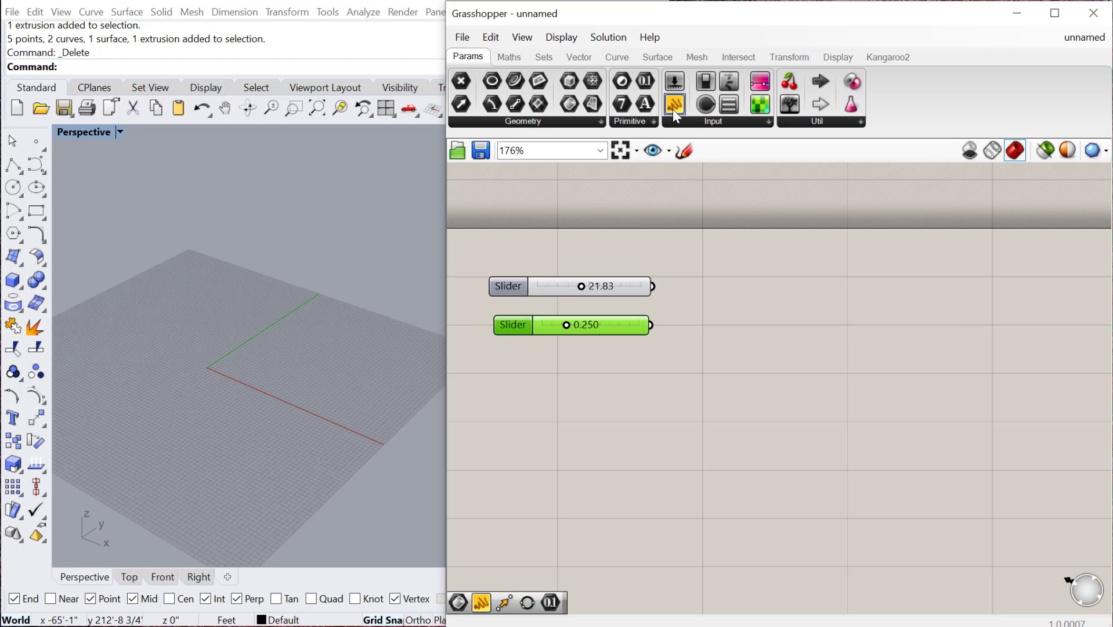
Place a panel below the sliders holding 5, 7.25, -4.5 and 6 on separate lines
left_click(709, 118)
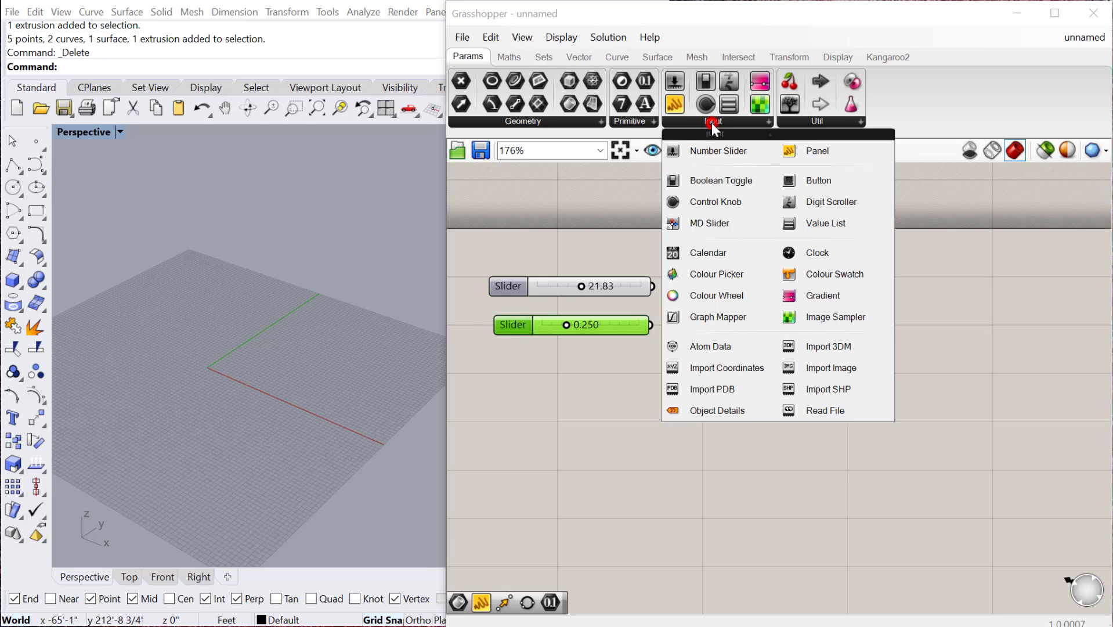
left_click(805, 153)
left_click(559, 403)
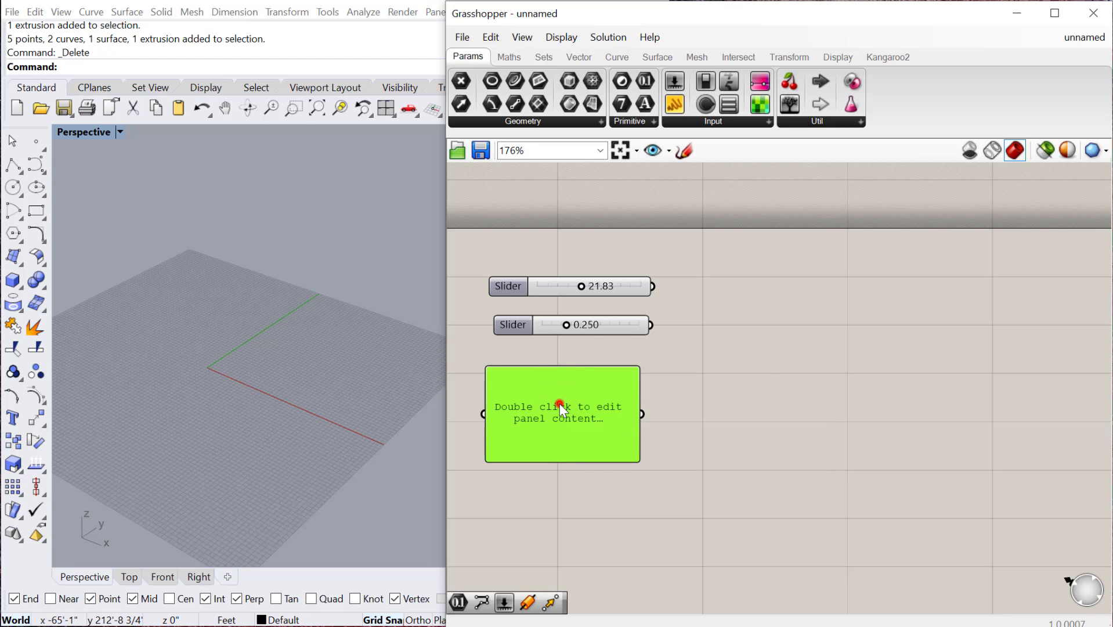
double_click(558, 404)
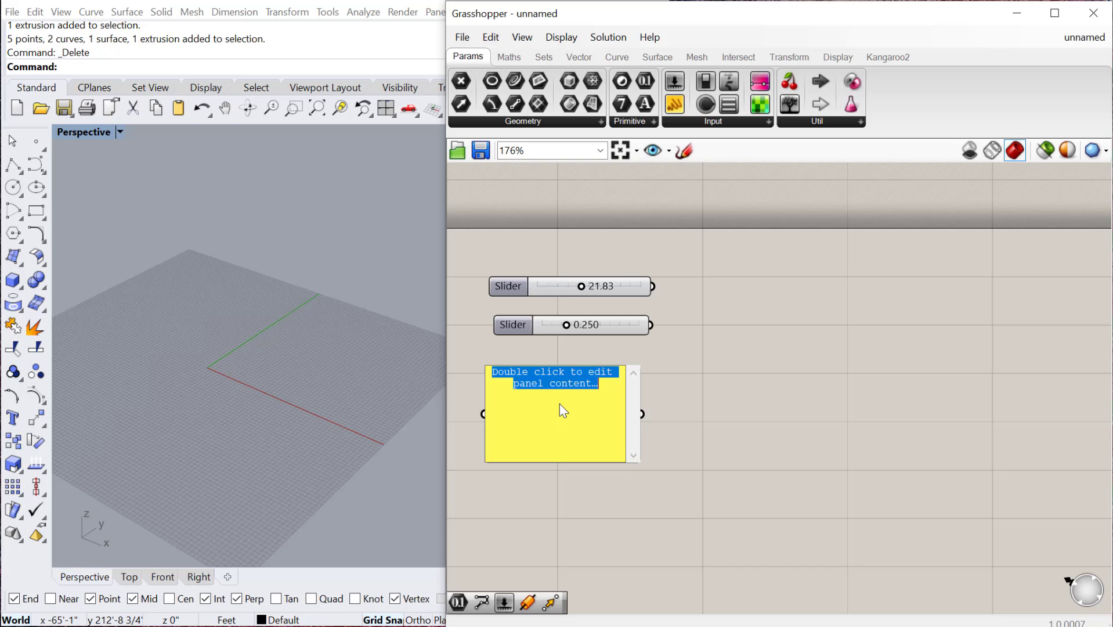
type("5")
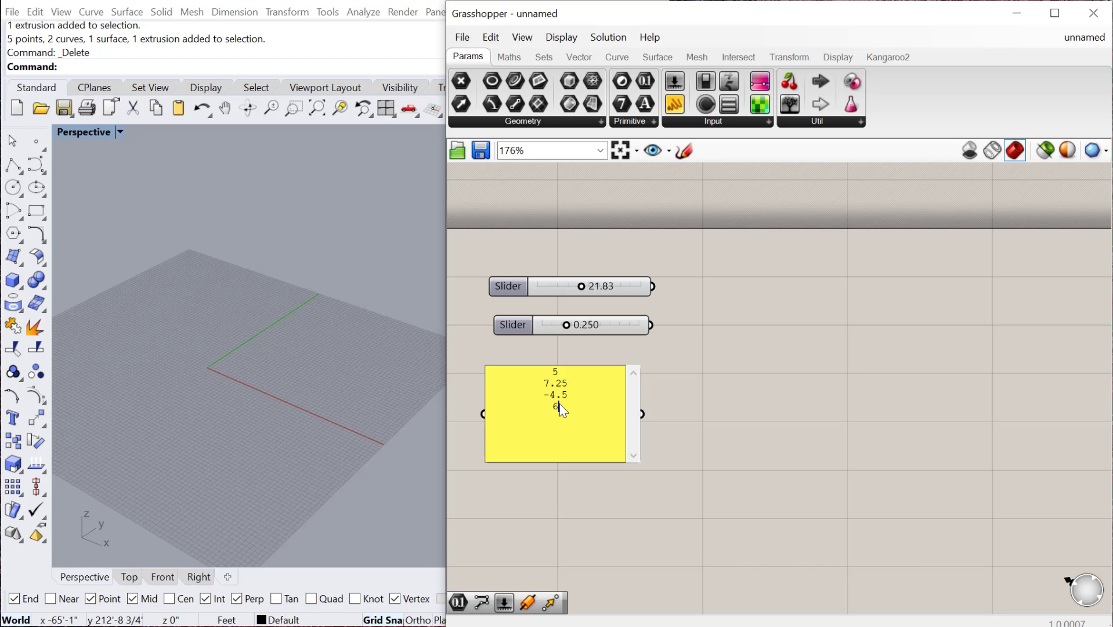
key("Return")
type("6")
left_click(710, 454)
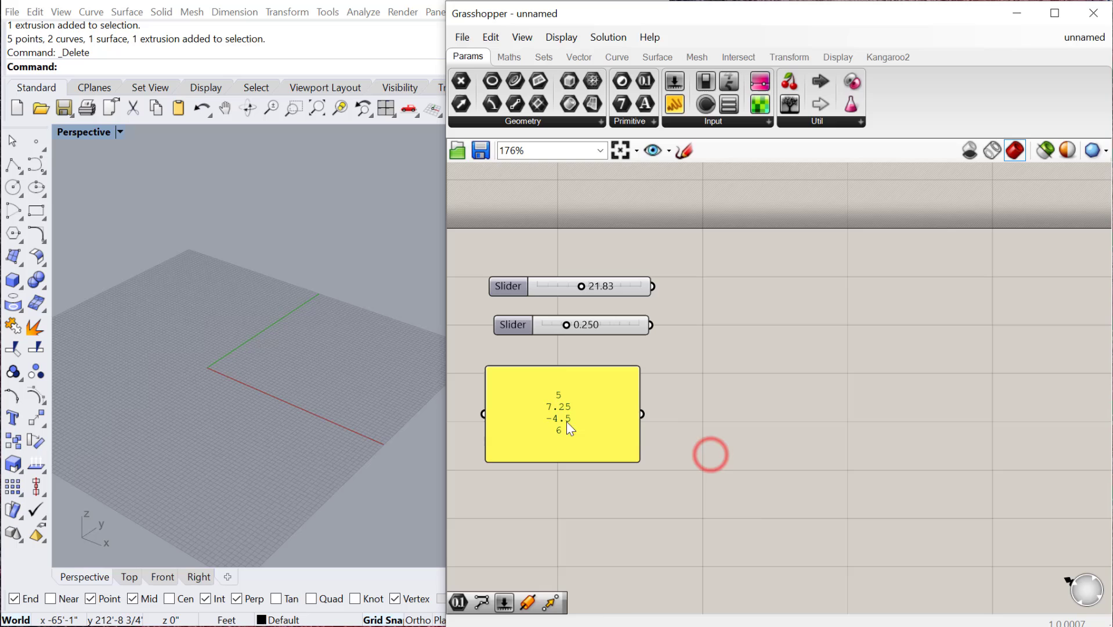
Turn off Multiline Data so the panel lists 5, 7.25, -4.5, 6 as items 0–3
right_click(602, 406)
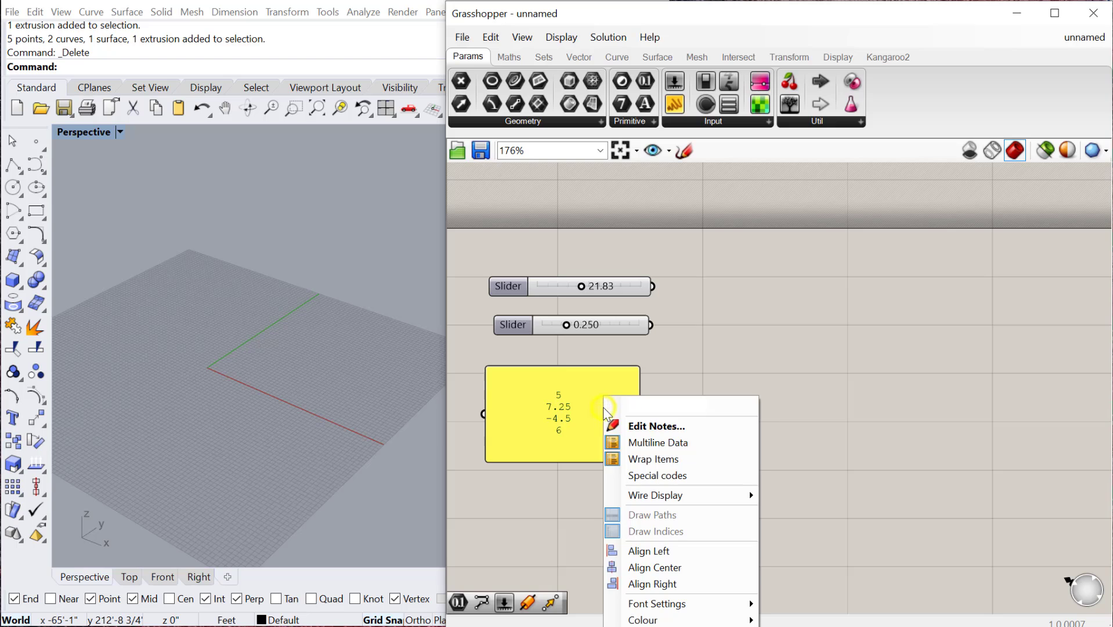
left_click(667, 443)
left_click(548, 373)
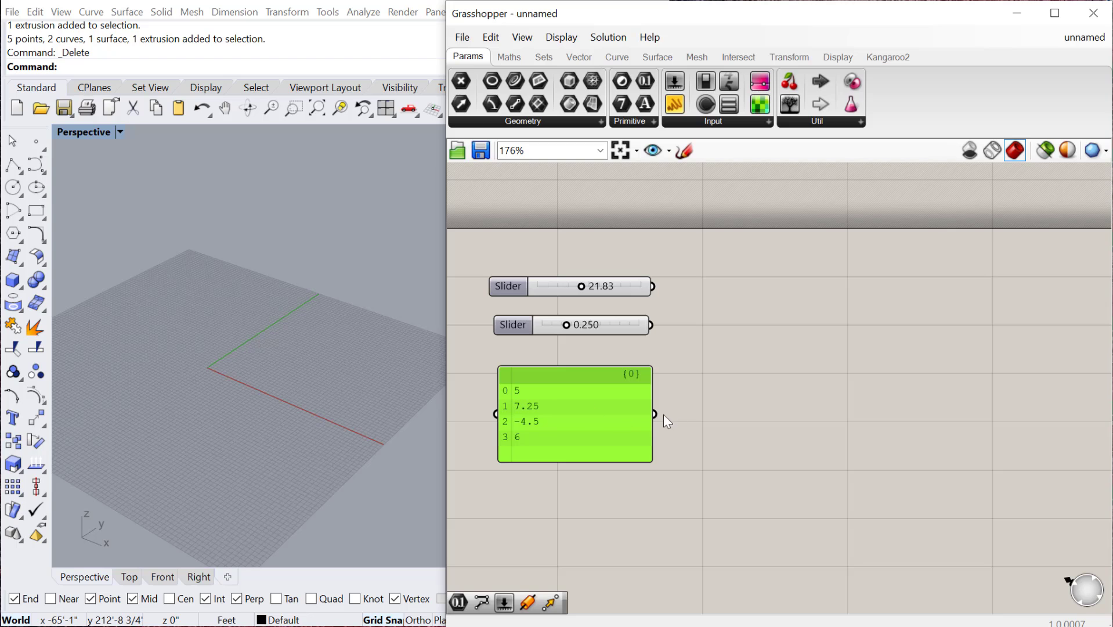
left_click_drag(581, 374, 571, 374)
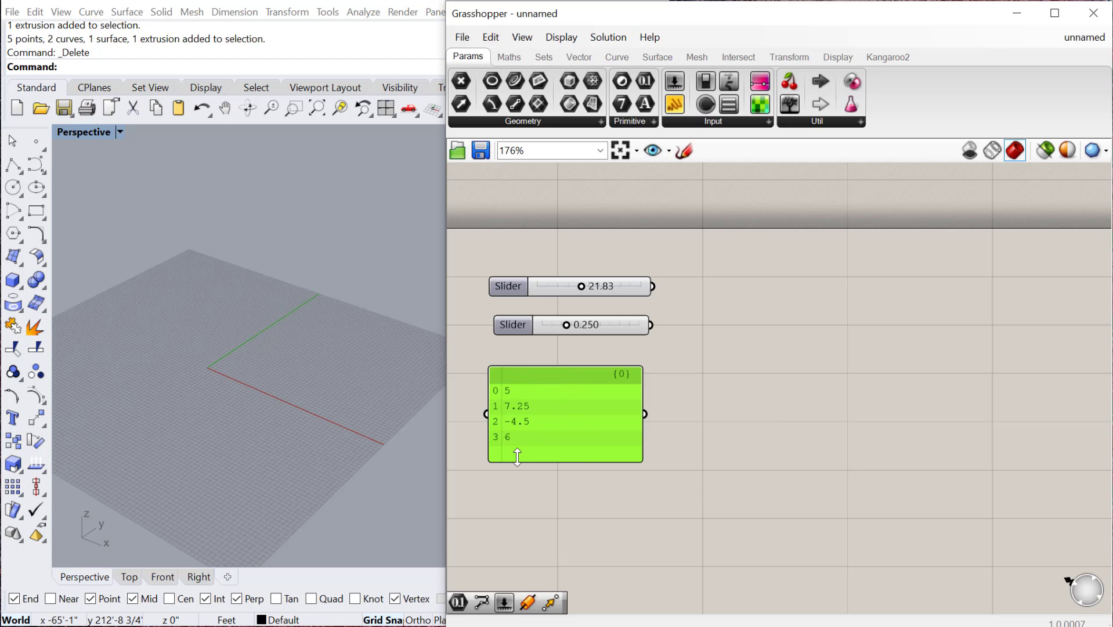
left_click_drag(551, 379, 555, 379)
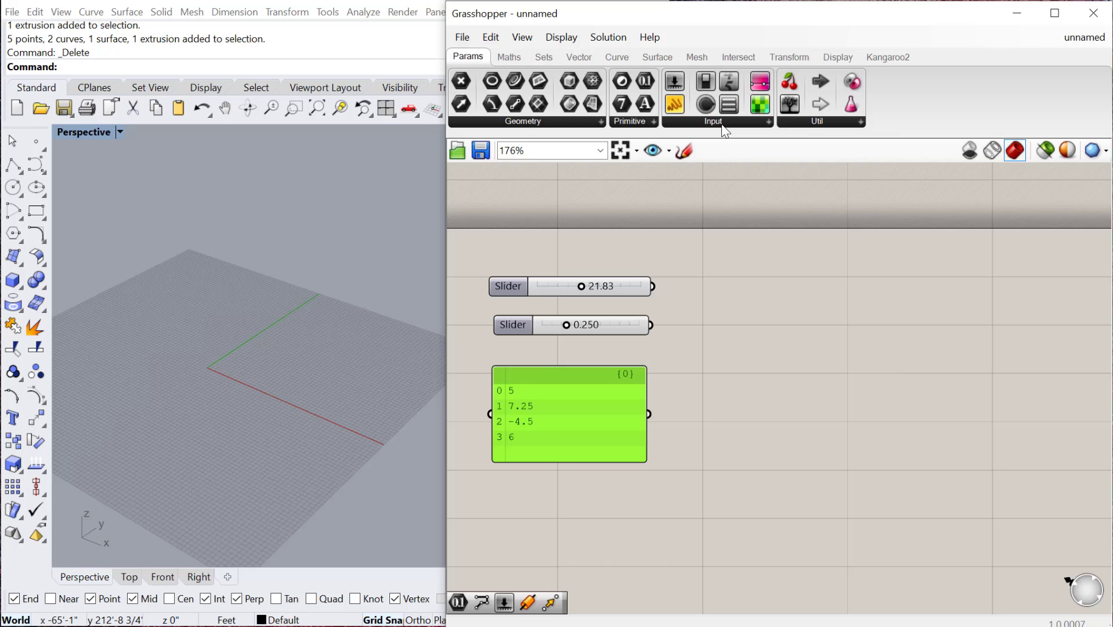
Place a Boolean Toggle to the right of the lower slider
left_click(725, 130)
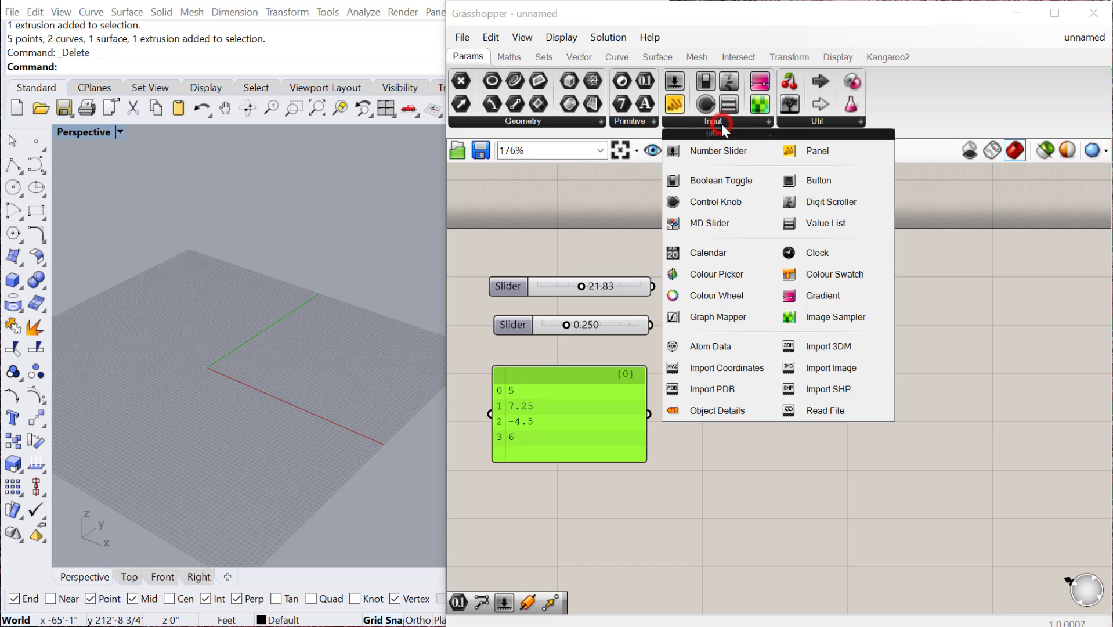
left_click(702, 176)
left_click(733, 355)
left_click_drag(708, 355, 729, 332)
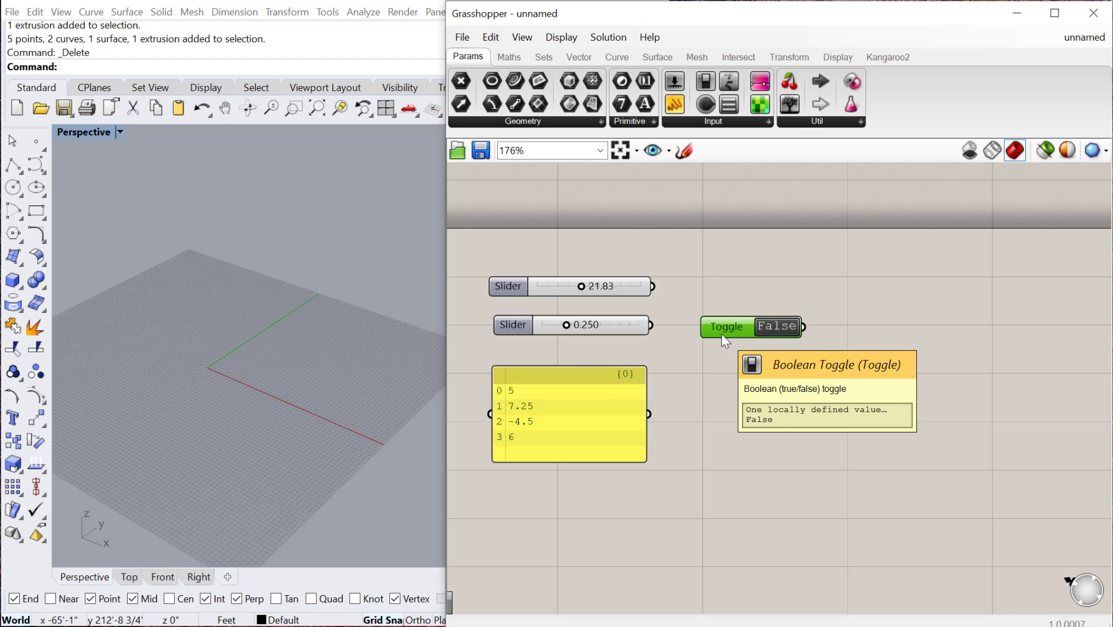
left_click_drag(724, 332, 729, 354)
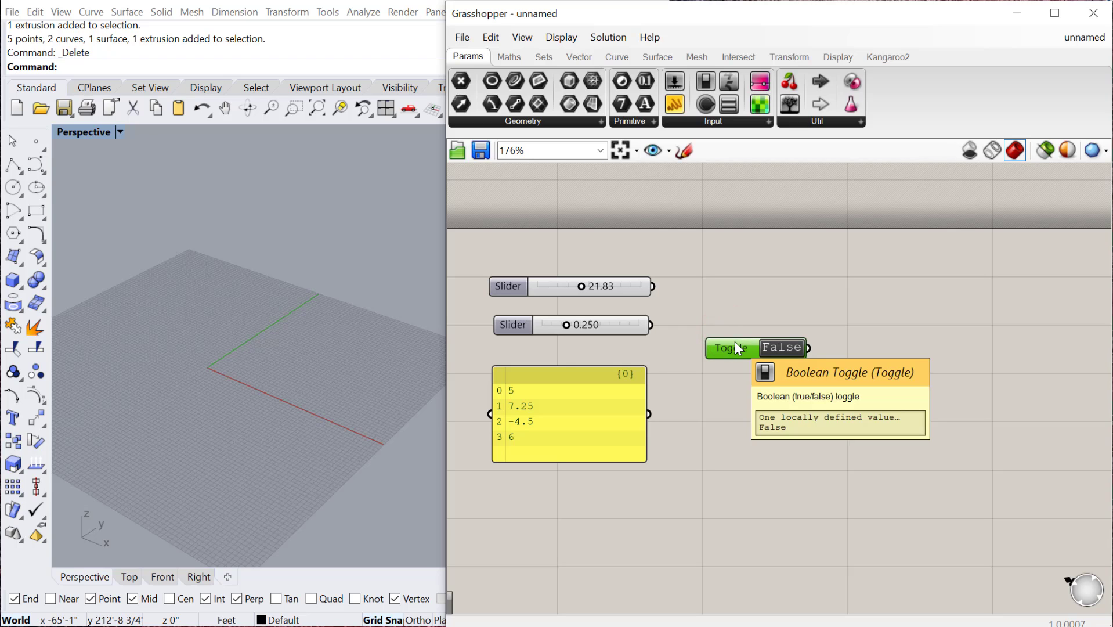
left_click_drag(723, 351, 728, 355)
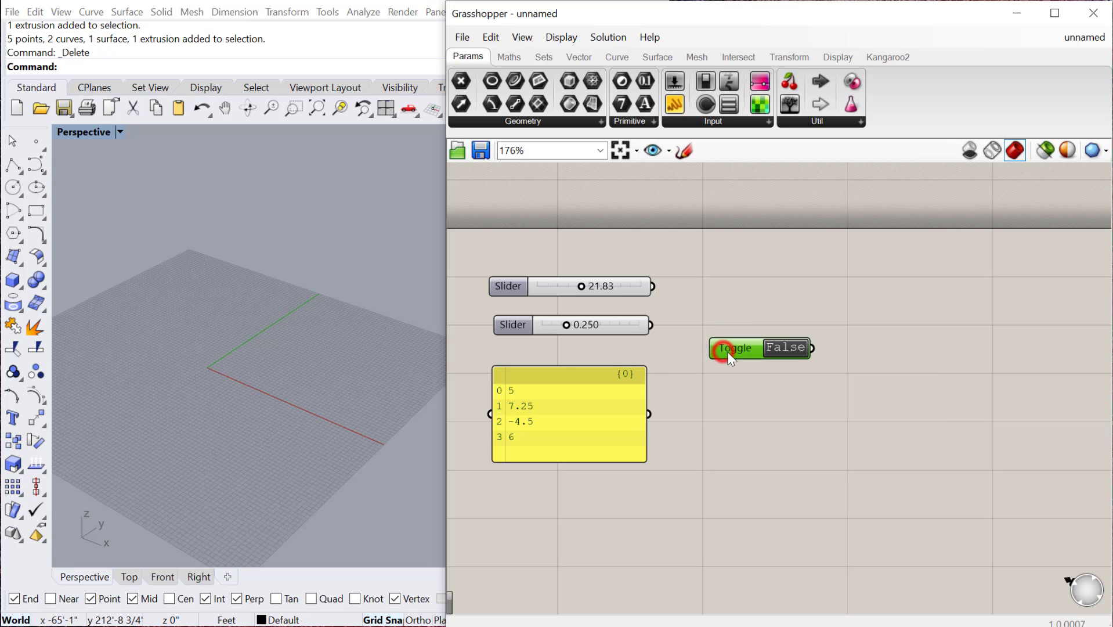
Flip the toggle to True and back to False, then shift it slightly down
left_click(790, 346)
left_click(776, 359)
mouse_move(738, 350)
left_mouse_down()
mouse_move(738, 367)
mouse_move(745, 352)
left_mouse_up()
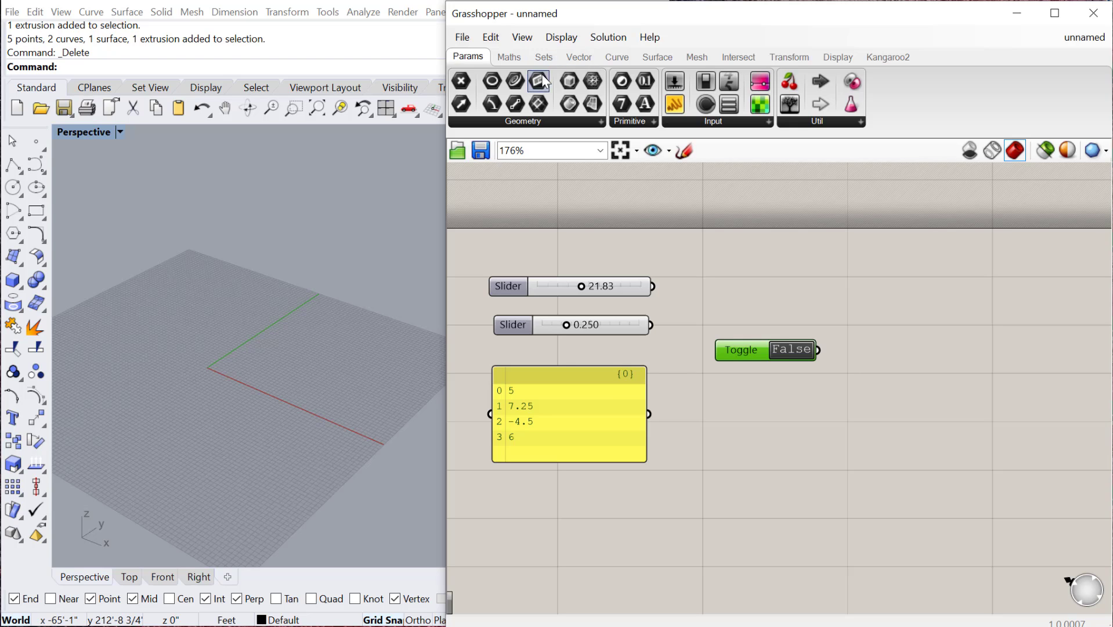
Add a Control Knob under the toggle and turn it from 0.25 to 0.50
left_click(718, 121)
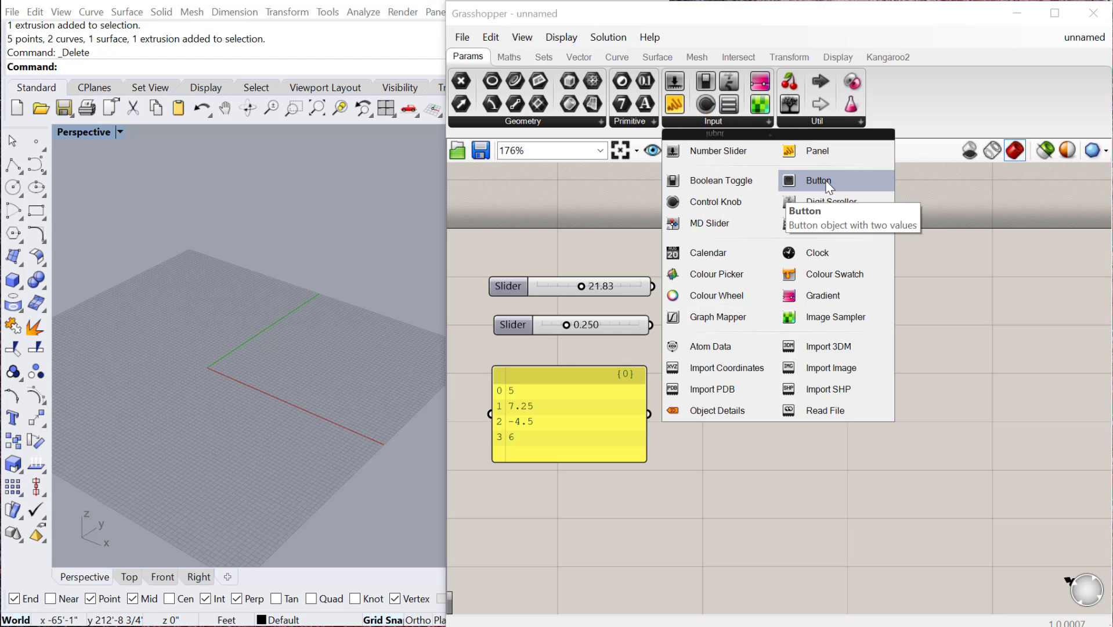
left_click(715, 201)
left_click(844, 383)
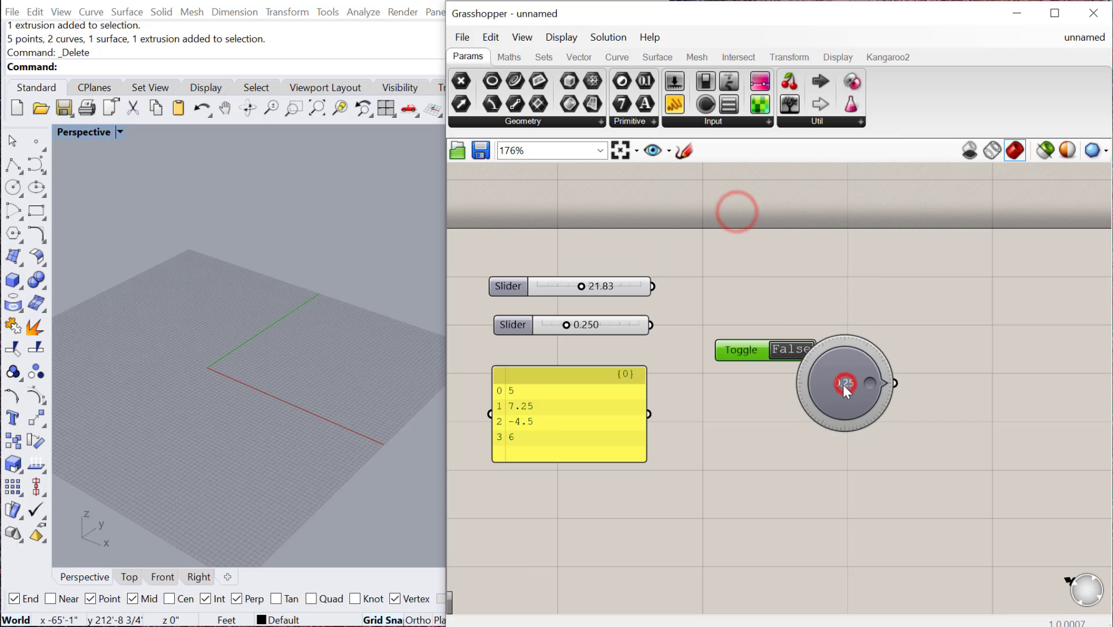
left_click_drag(850, 346, 843, 387)
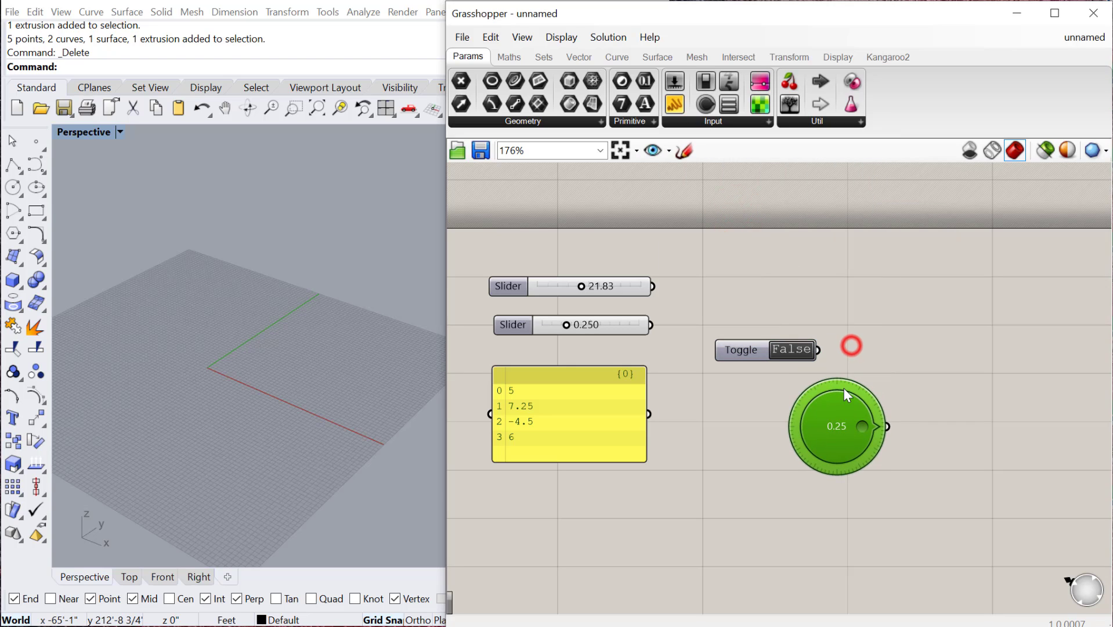
left_click(866, 431)
left_click_drag(857, 426, 834, 483)
Place a Value List component on the canvas
left_click(714, 120)
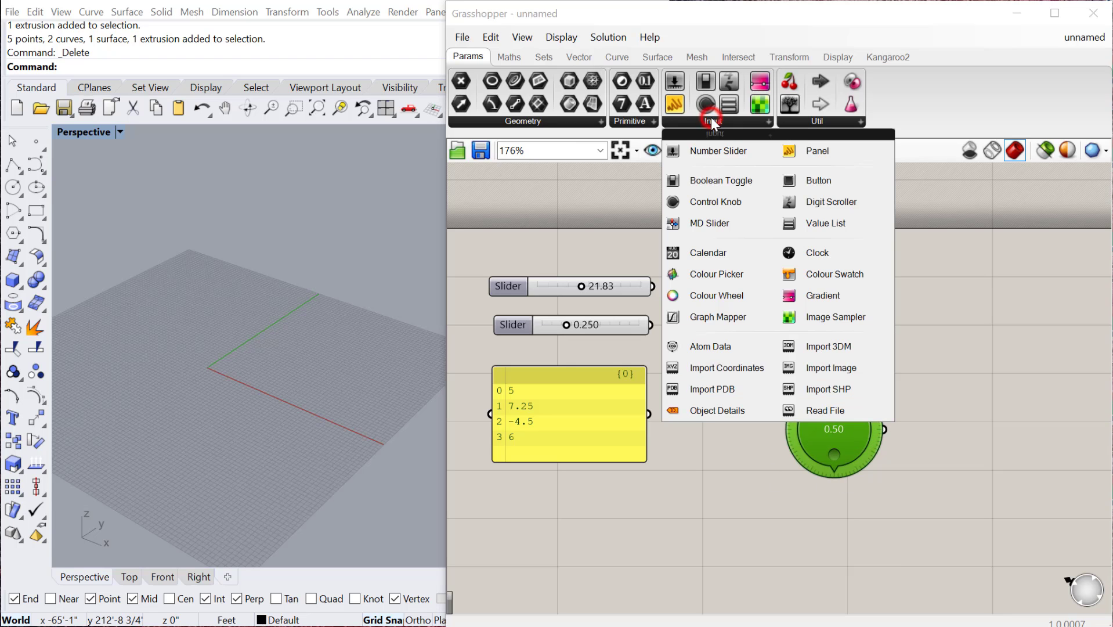
left_click(814, 223)
left_click(887, 276)
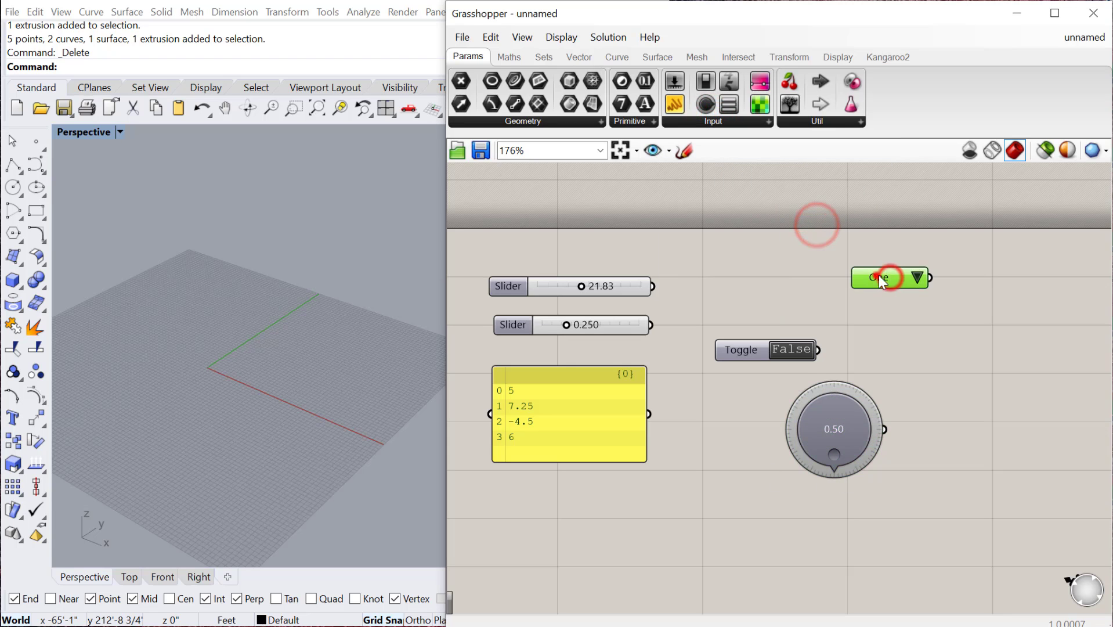
Step the value list through Two and Three, settle on Four, and move it down-right
left_click(926, 277)
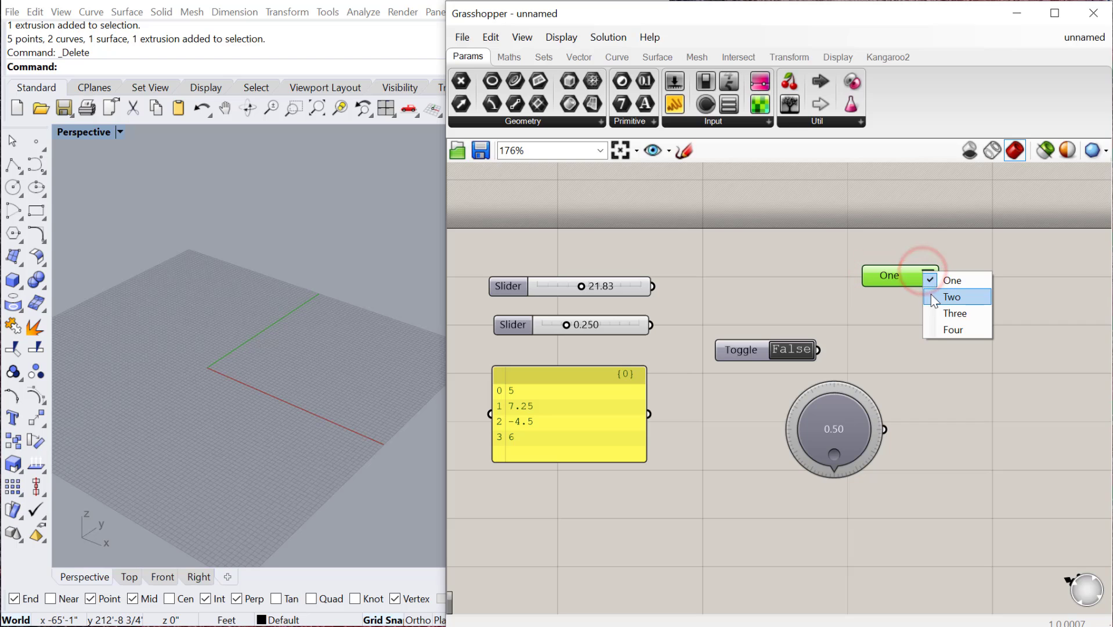
left_click(936, 298)
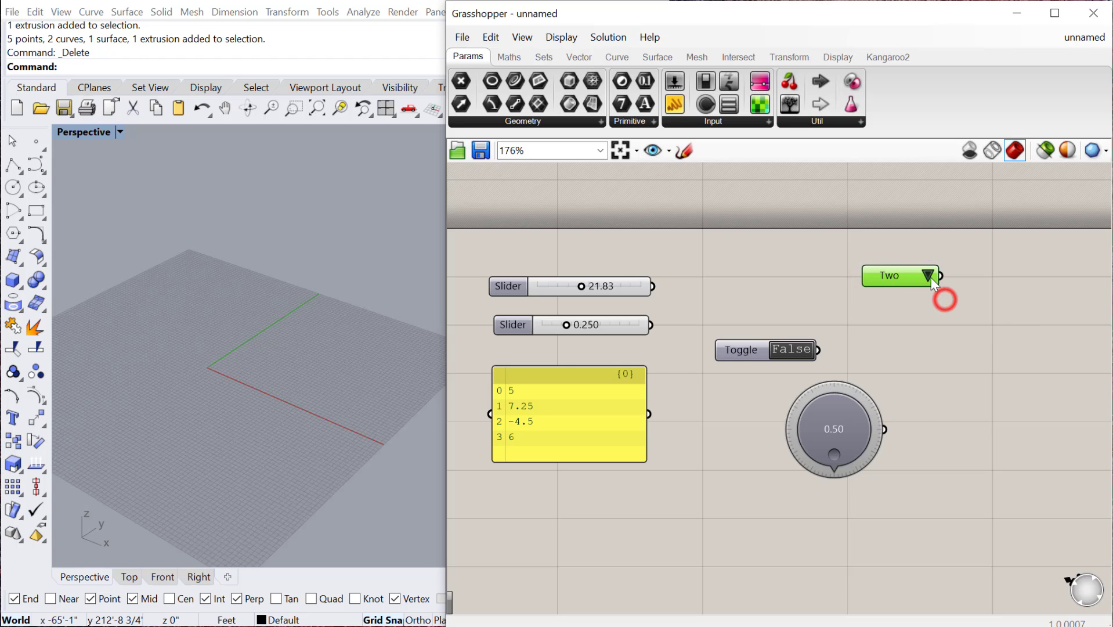
left_click(925, 274)
left_click(952, 317)
left_click(926, 274)
left_click(944, 332)
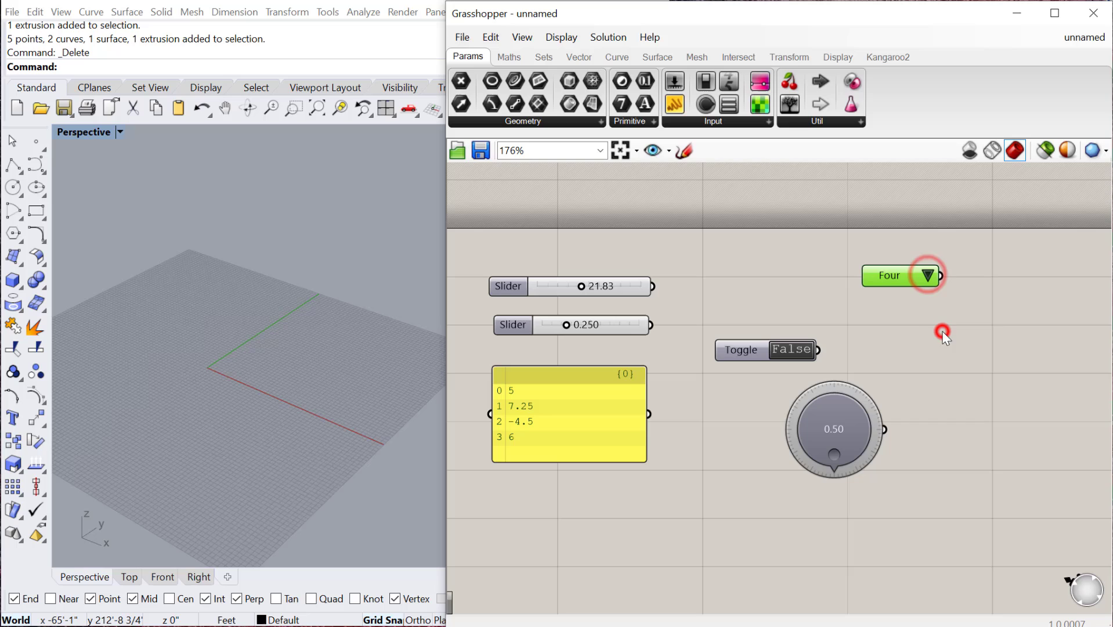
left_click_drag(878, 274, 898, 297)
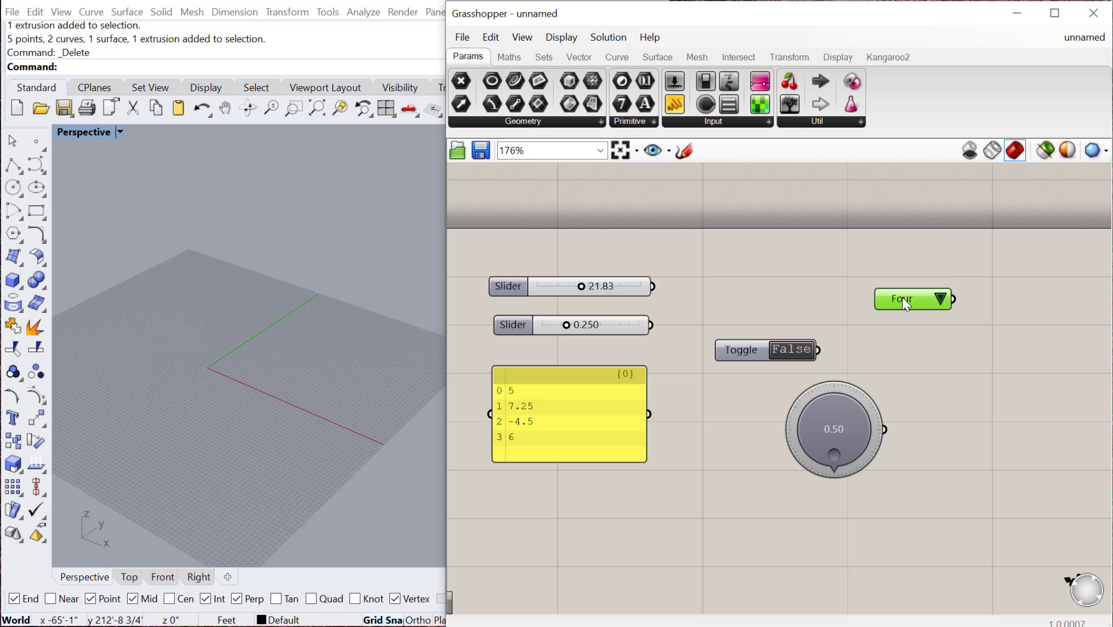
Edit the value list entries: rename One to Low Perf with value 4, set Two to 8
right_click(901, 300)
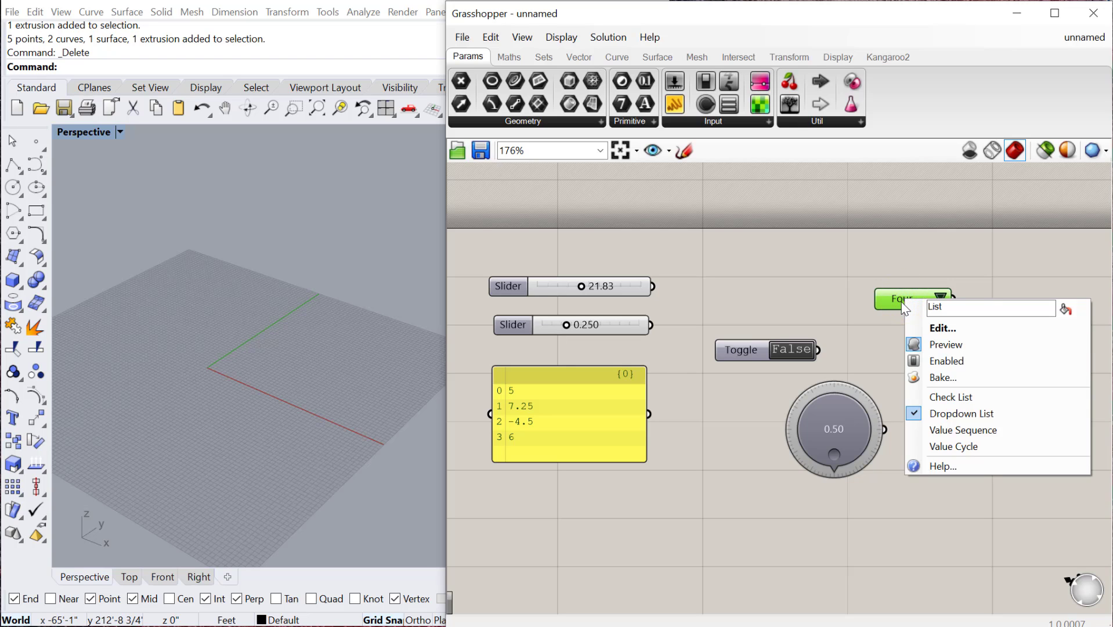
left_click(942, 328)
left_click_drag(886, 210, 756, 245)
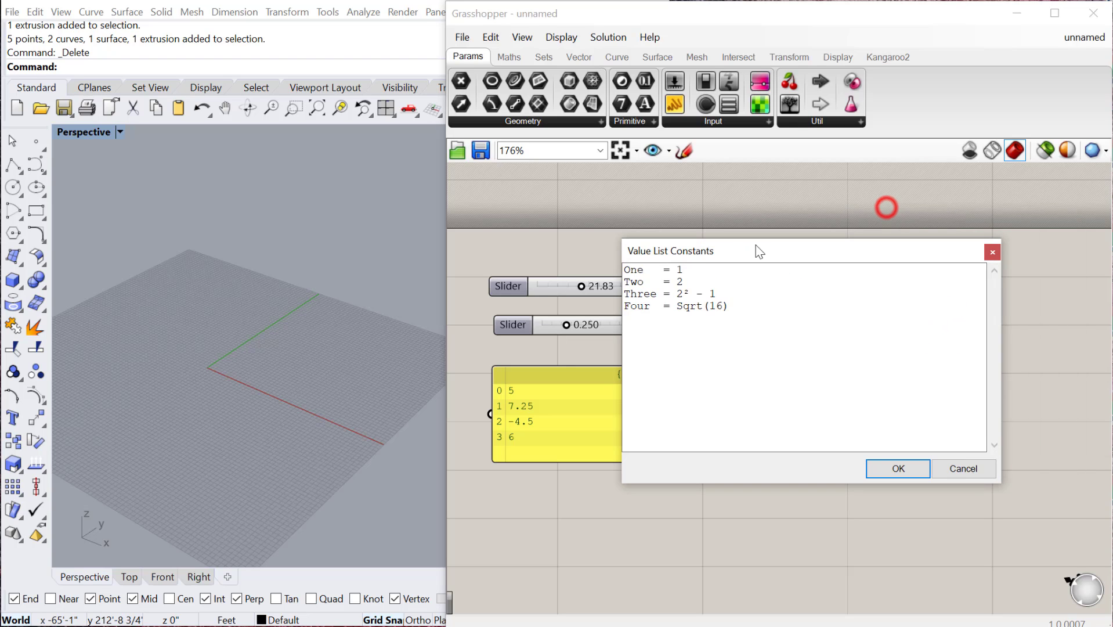
left_click(681, 270)
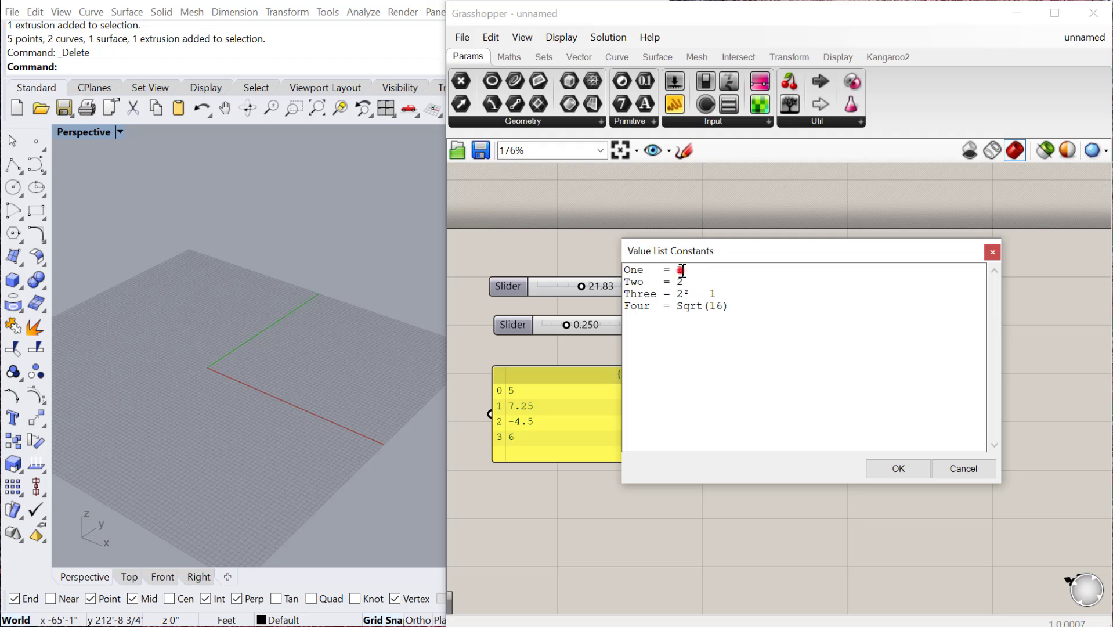
double_click(682, 270)
type("4")
double_click(680, 281)
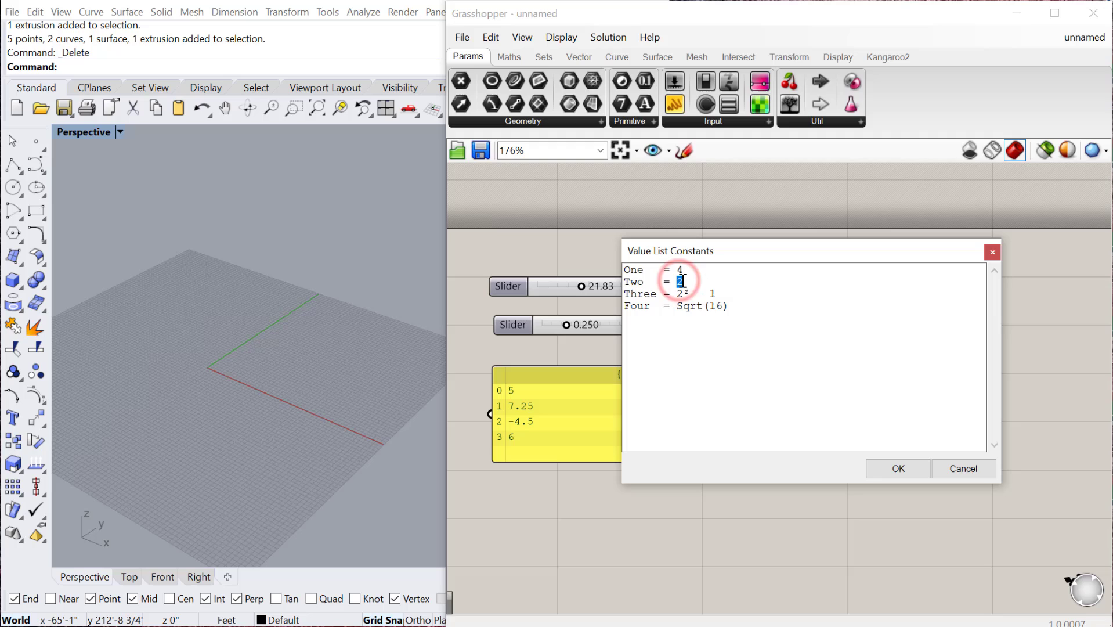
type("8")
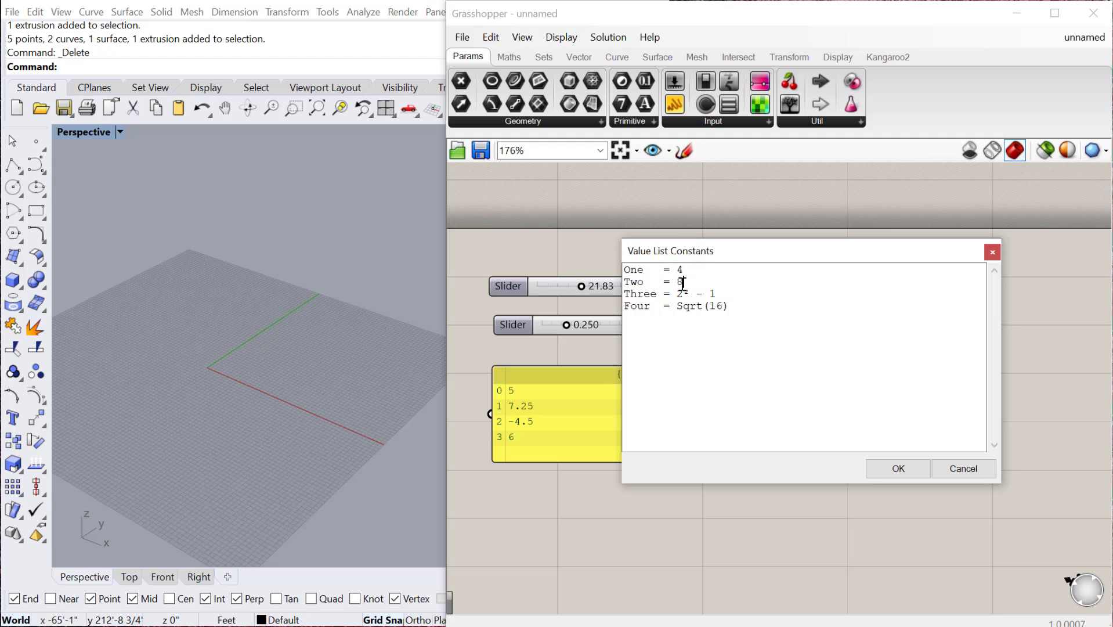
double_click(634, 270)
type("Low Perf")
left_click(900, 469)
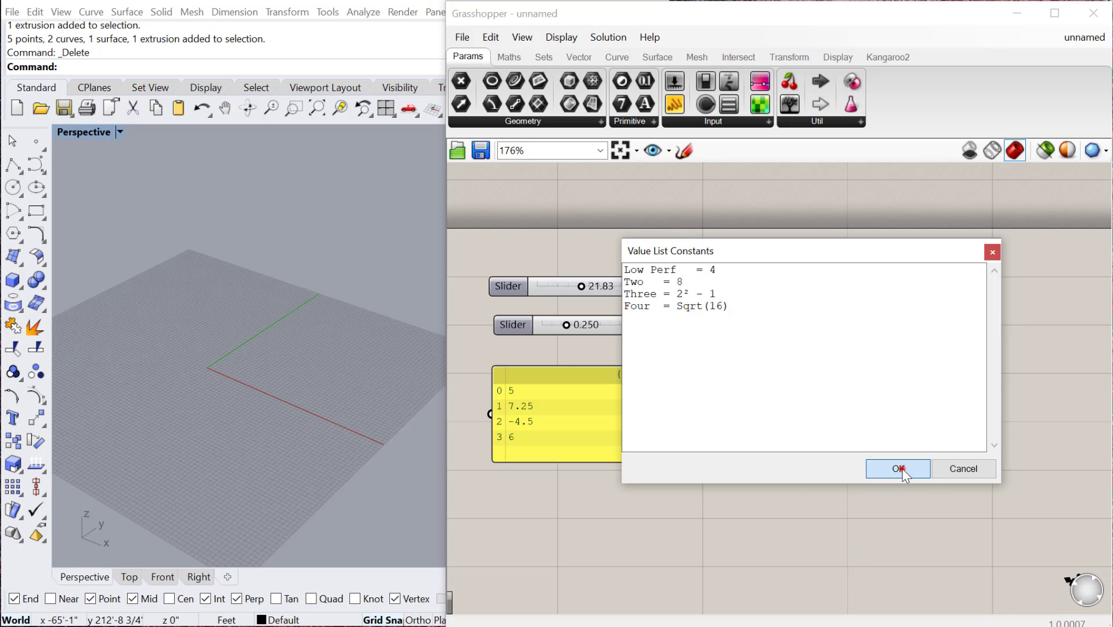
Switch the value list to Low Perf, then Two, ending on Three
left_click(928, 292)
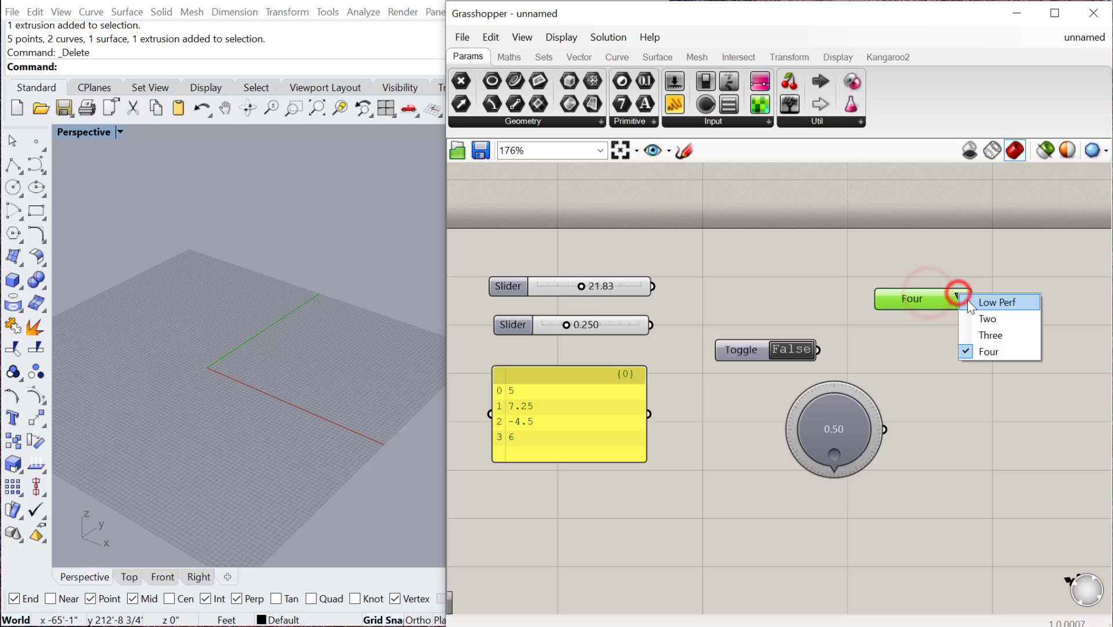
left_click(970, 302)
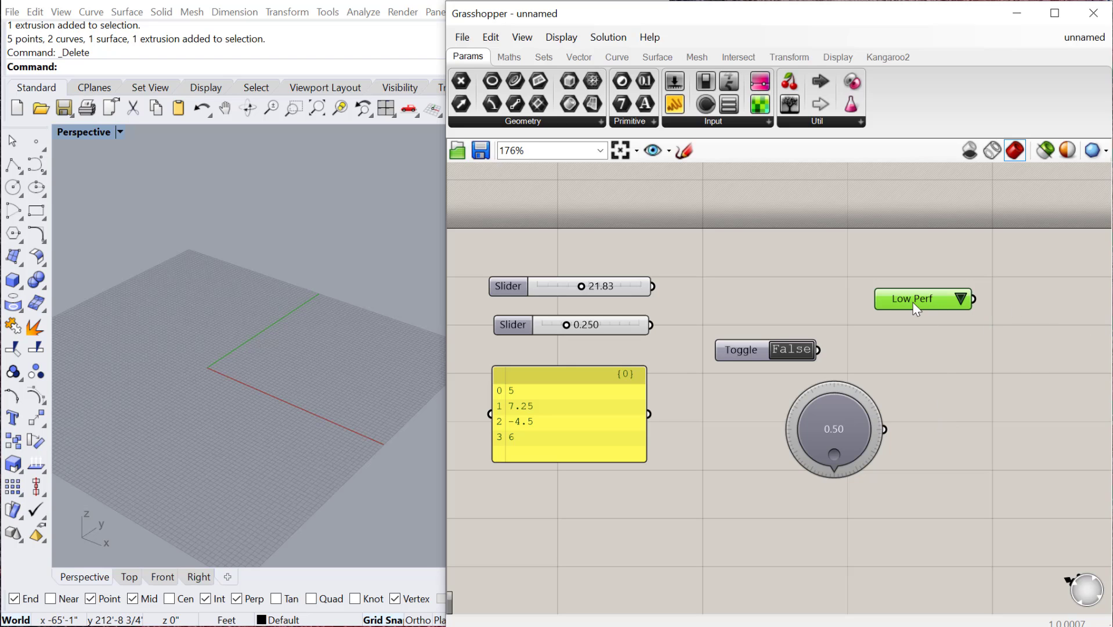
left_click(961, 301)
left_click(986, 325)
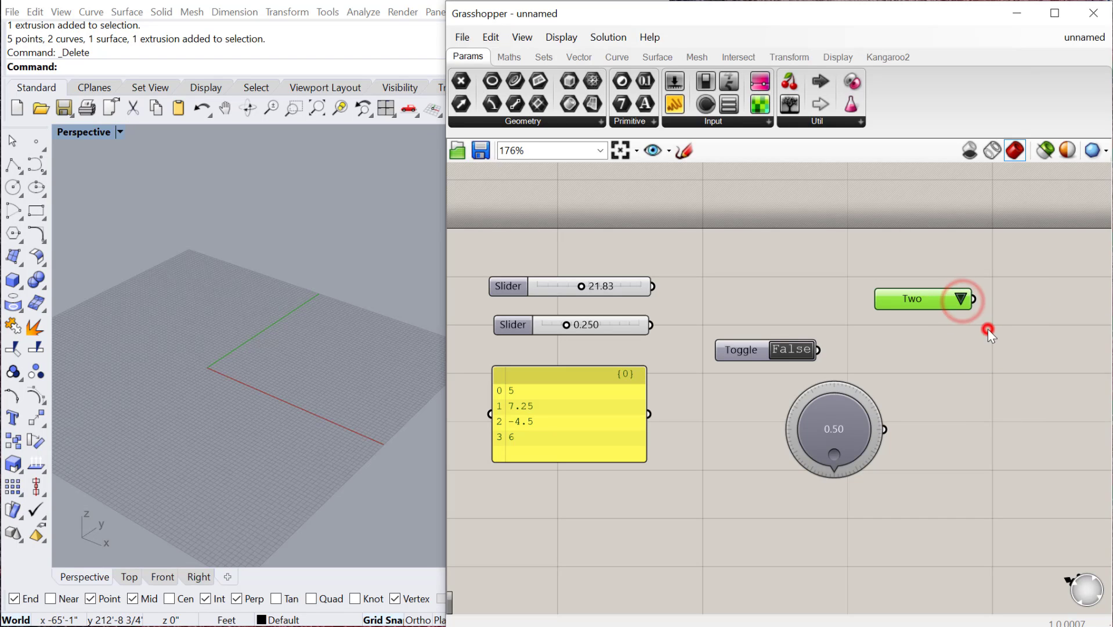
left_click(960, 299)
left_click(980, 347)
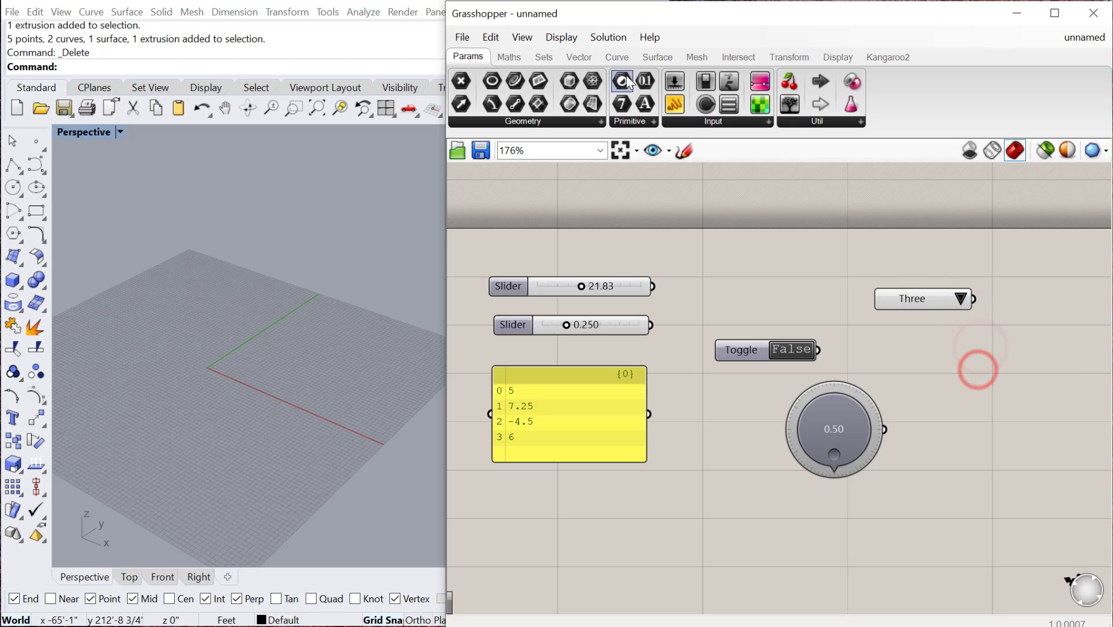
Add a Digit Scroller above the value list reading 6000000.250, then reopen the Input list
left_click(729, 121)
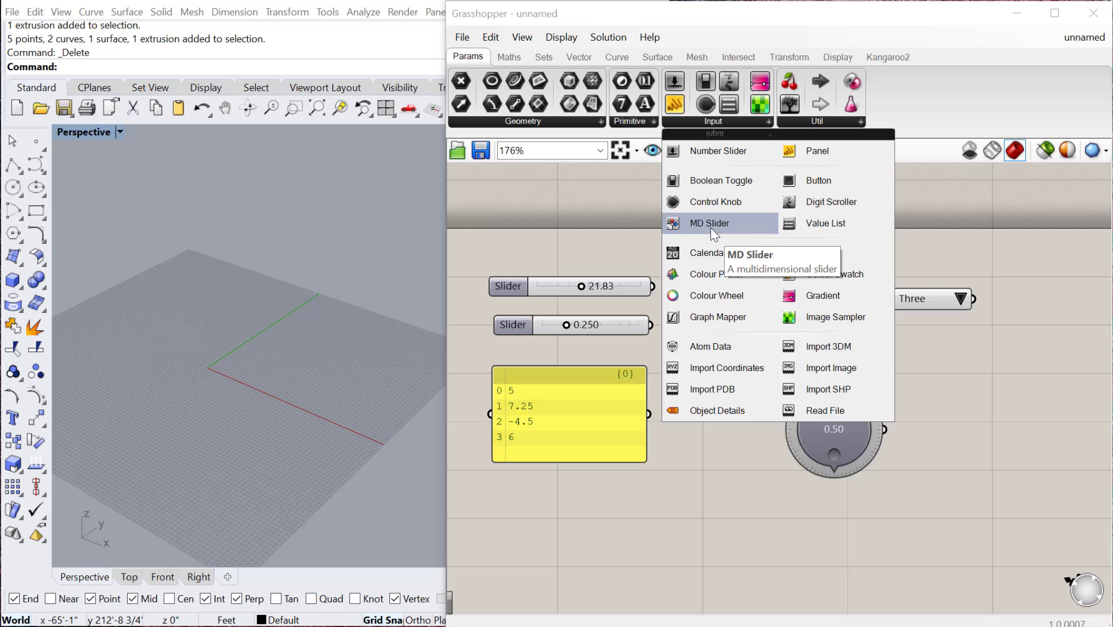
left_click(846, 203)
left_click(933, 393)
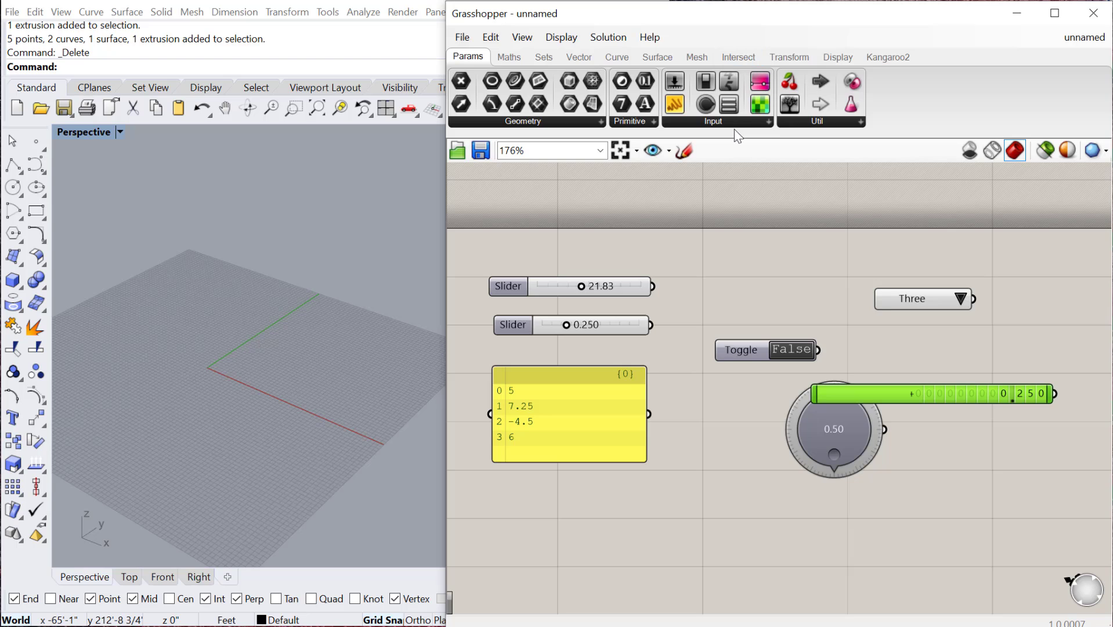
left_click_drag(941, 393, 760, 268)
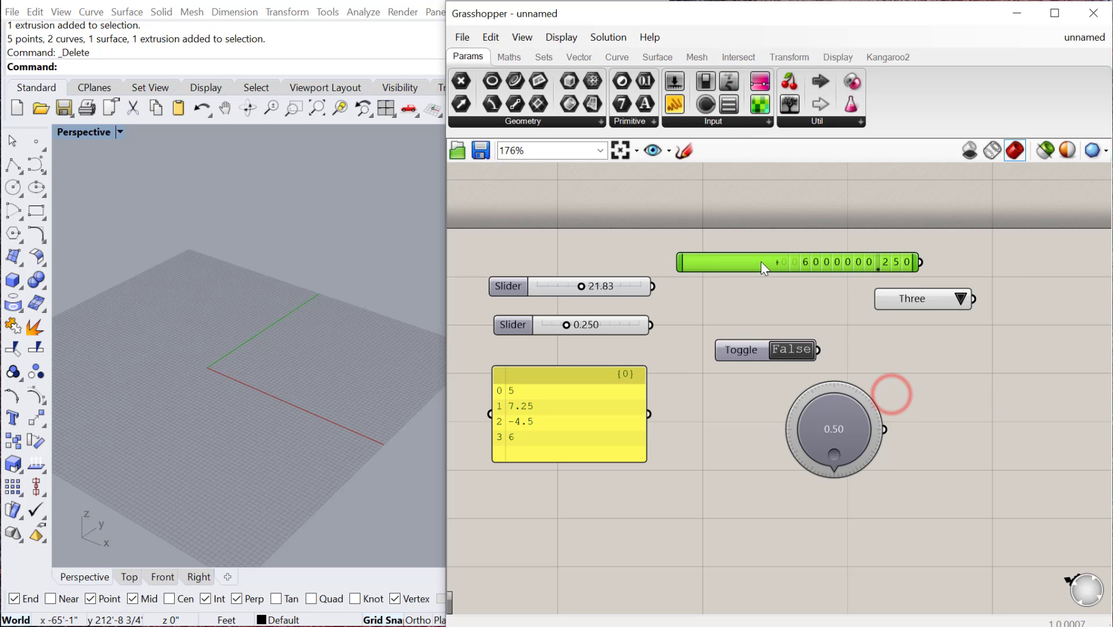
left_click(720, 126)
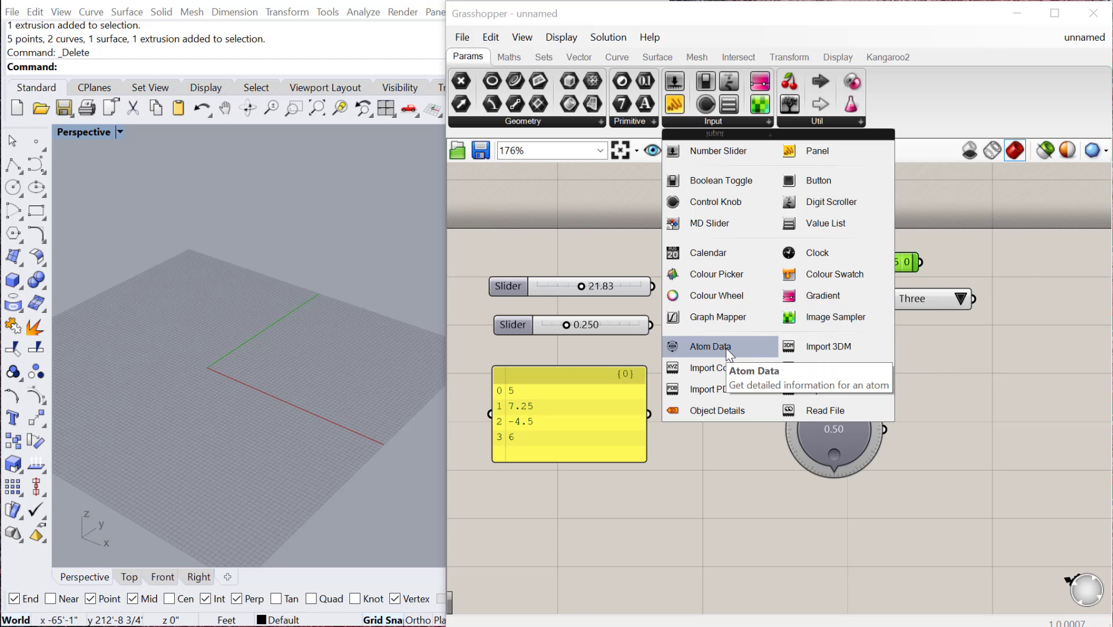
Place a Graph Mapper on the canvas and position it beside the knob
left_click(723, 315)
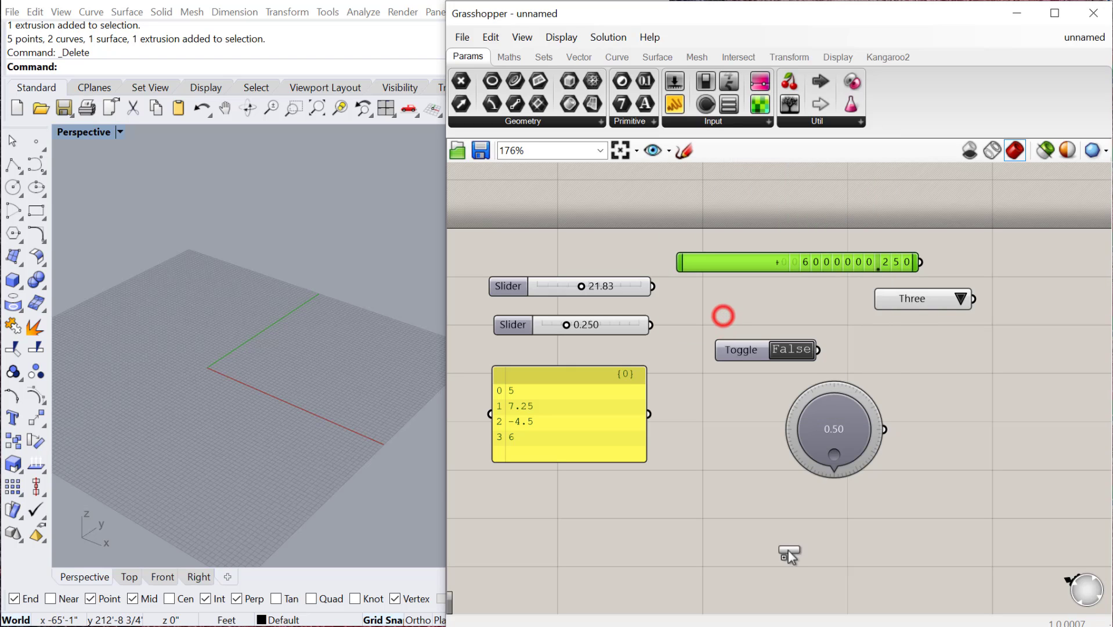
left_click(784, 557)
left_click_drag(764, 546, 664, 540)
right_click(665, 540)
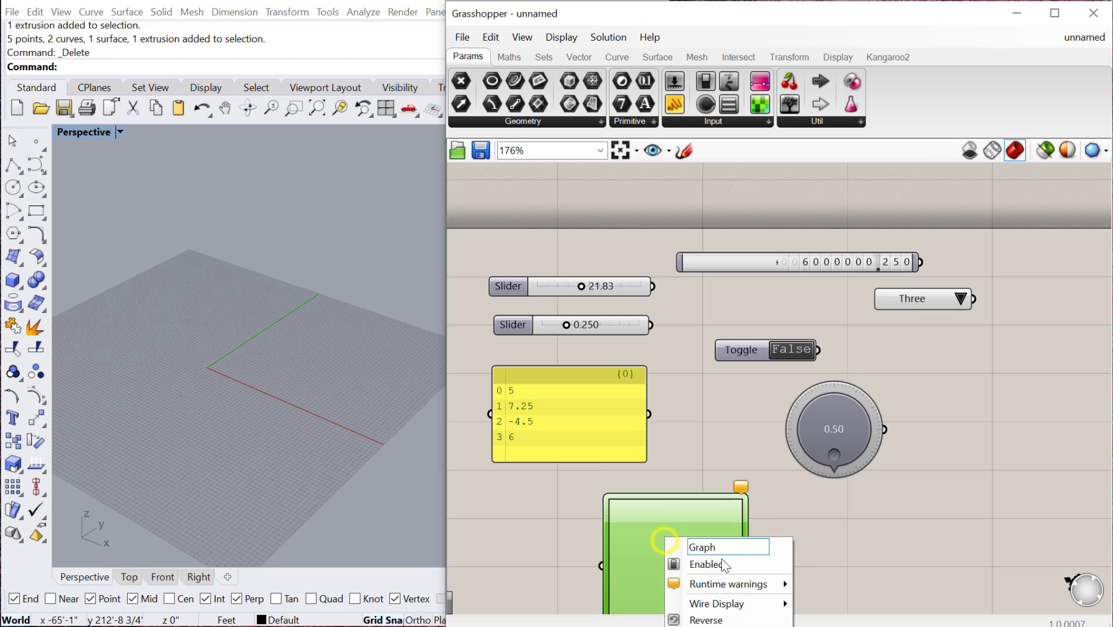
left_click(787, 525)
left_click_drag(714, 513, 985, 385)
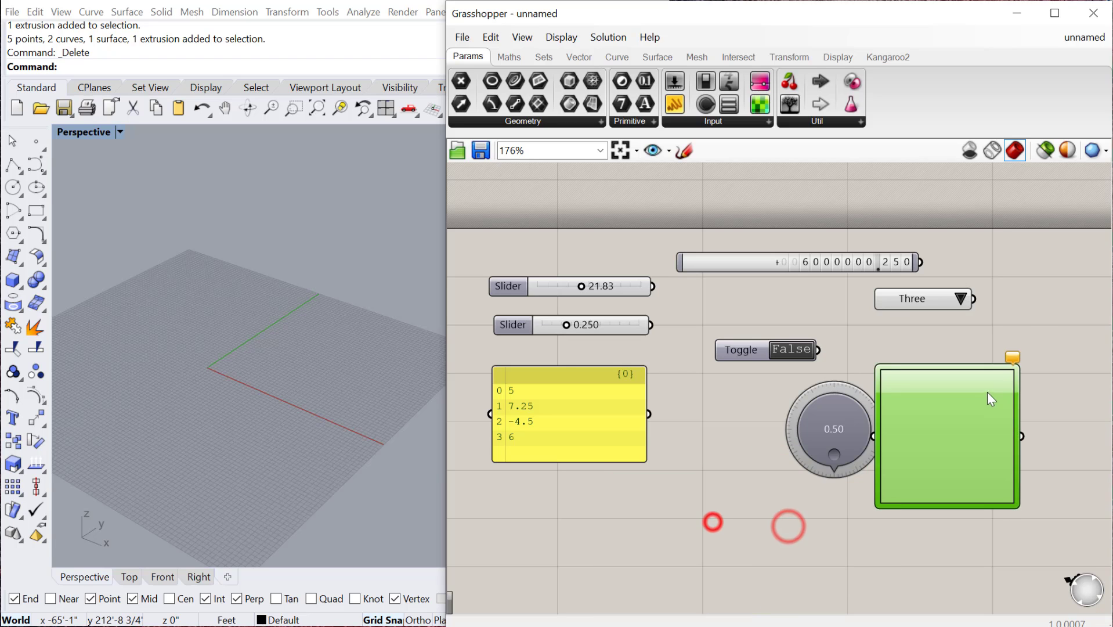
right_click_drag(957, 376, 676, 397)
left_click_drag(676, 398, 716, 390)
Switch the graph mapper to a Bezier graph and drag both handles to bend the curve upward
right_click(715, 390)
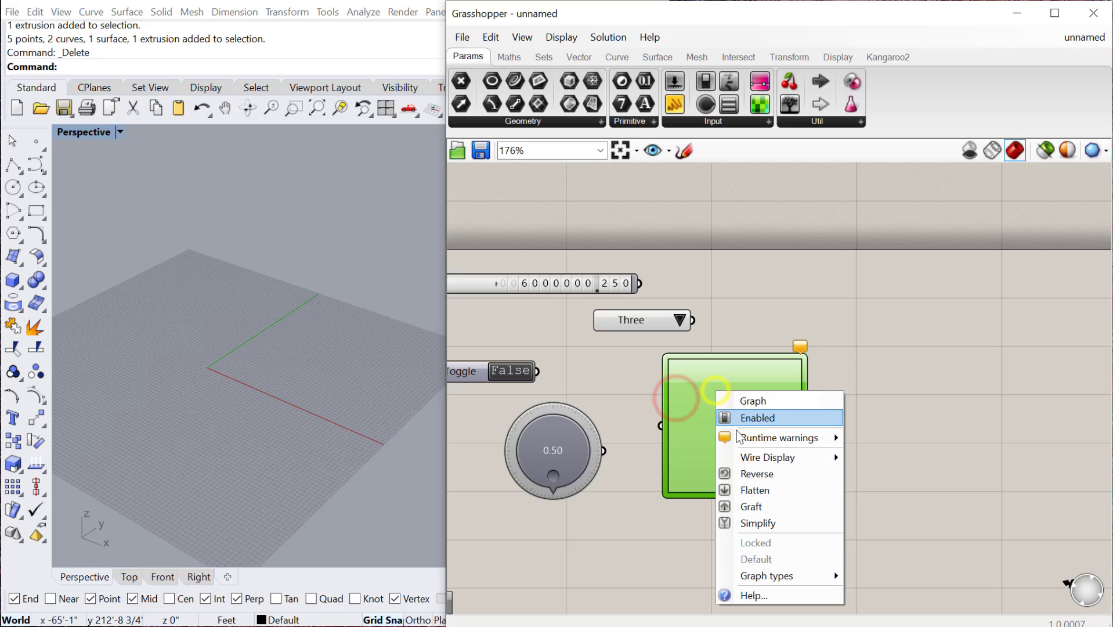
mouse_move(752, 582)
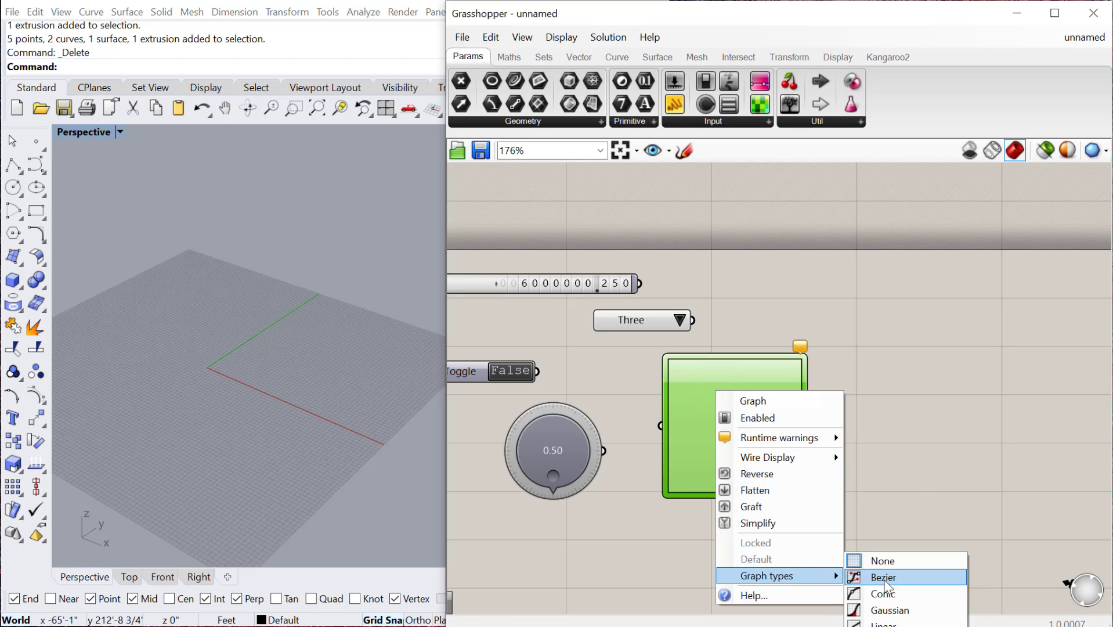
left_click(883, 578)
left_click_drag(768, 392, 756, 386)
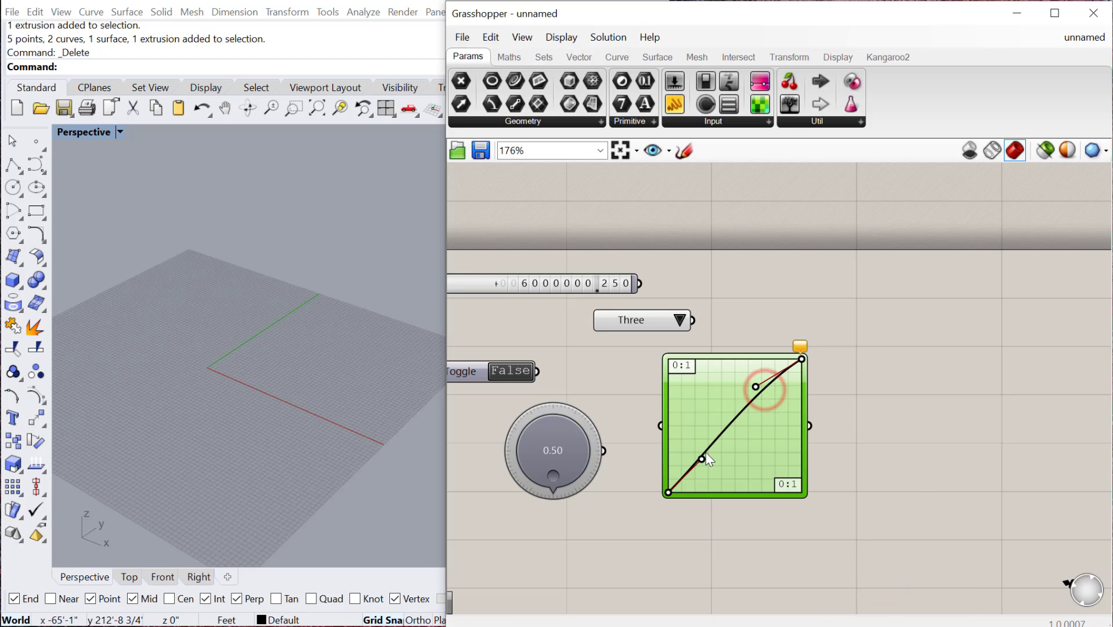
left_click_drag(702, 458, 698, 424)
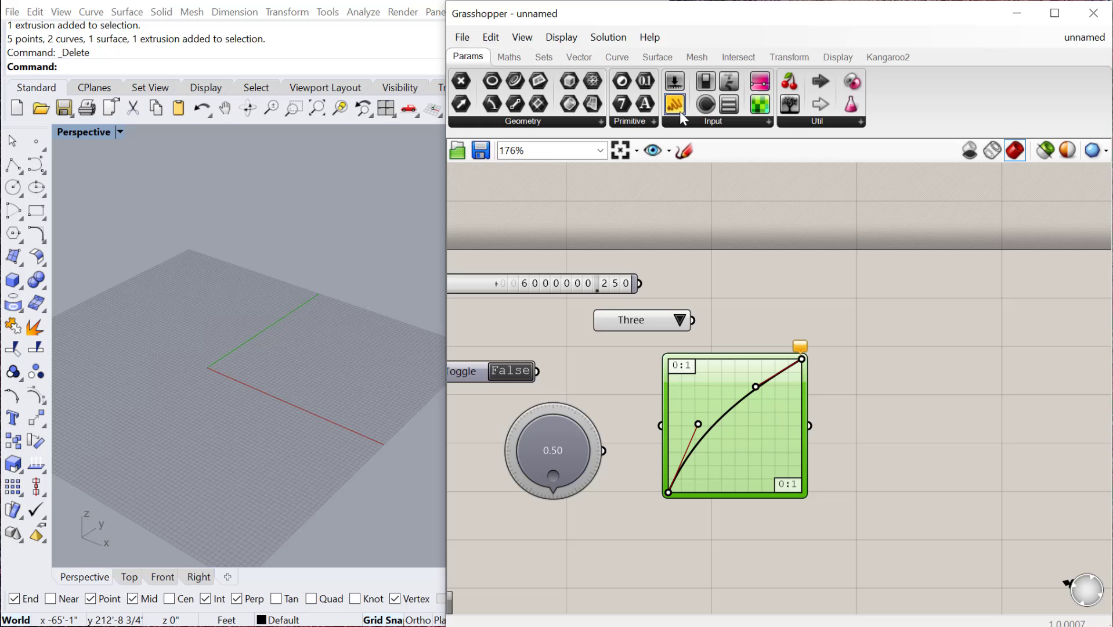
left_click(744, 121)
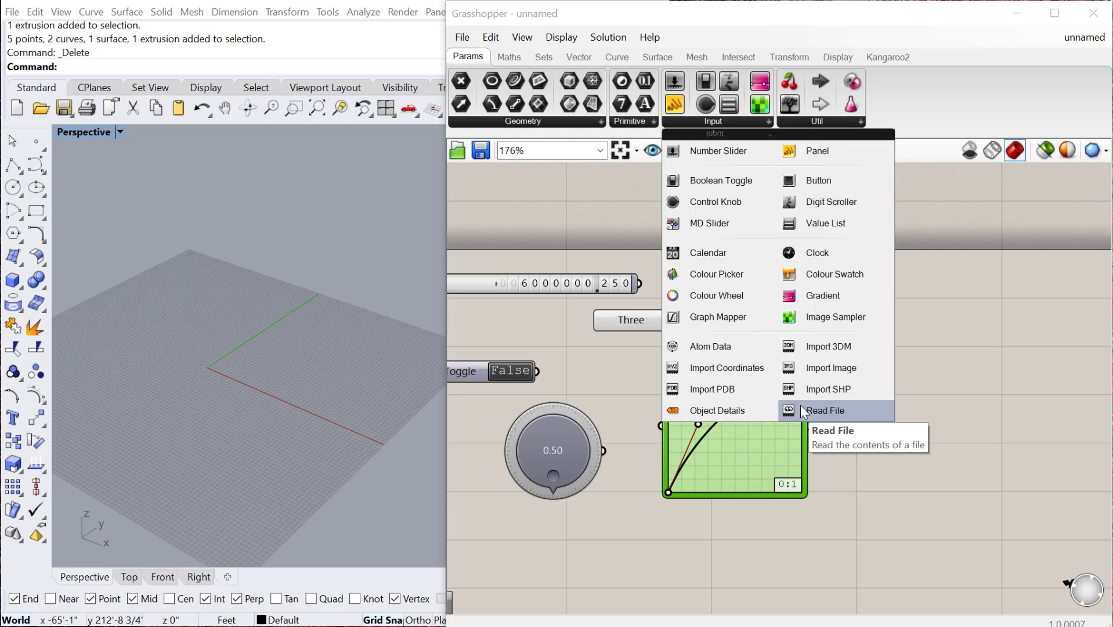
left_click(880, 403)
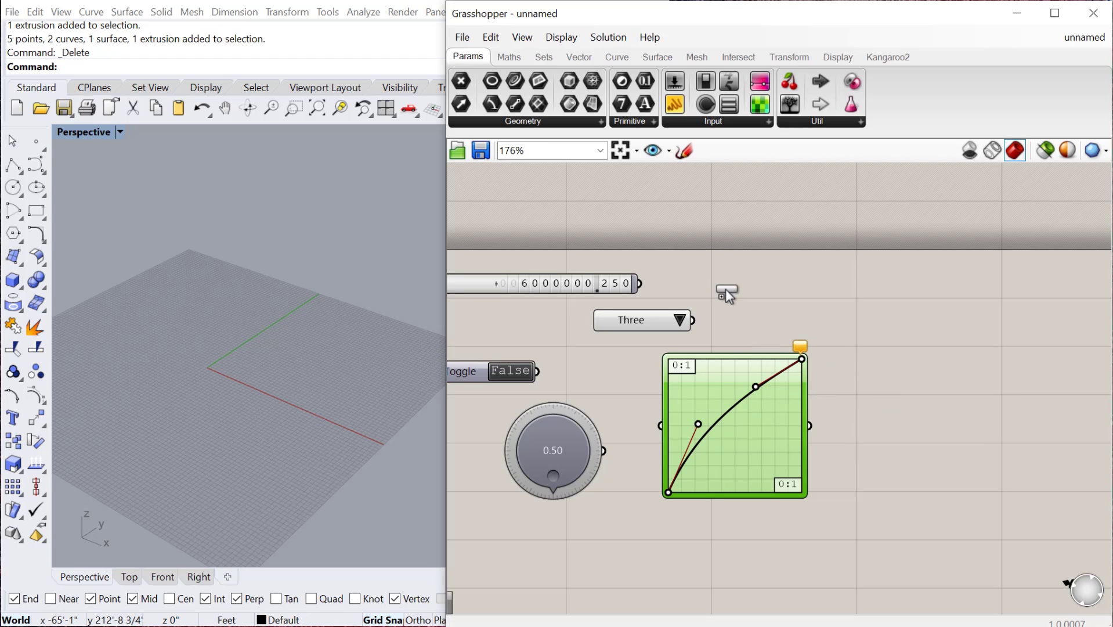
left_click(726, 288)
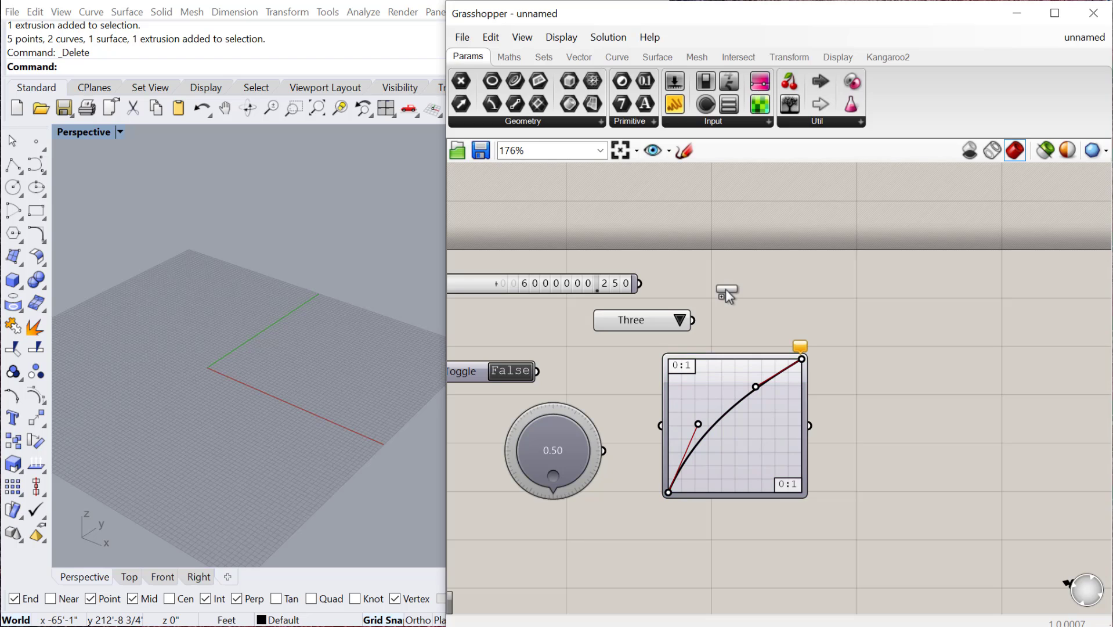